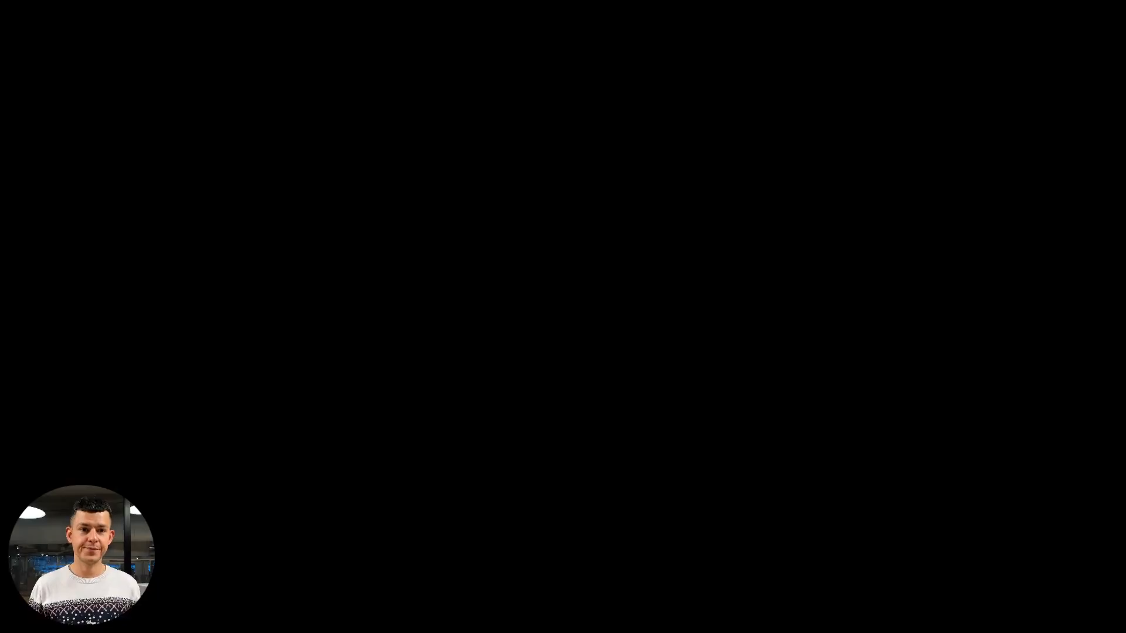
# Step: Open the list of theme pages for the ClickFunnels site
pyautogui.click(372, 26)
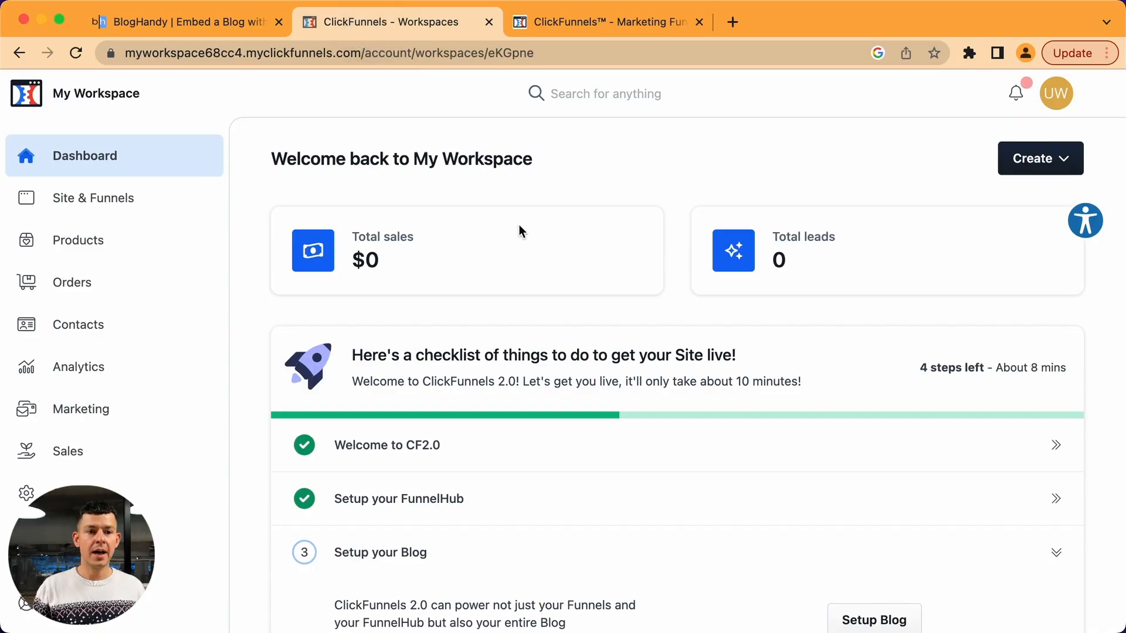
pyautogui.click(101, 199)
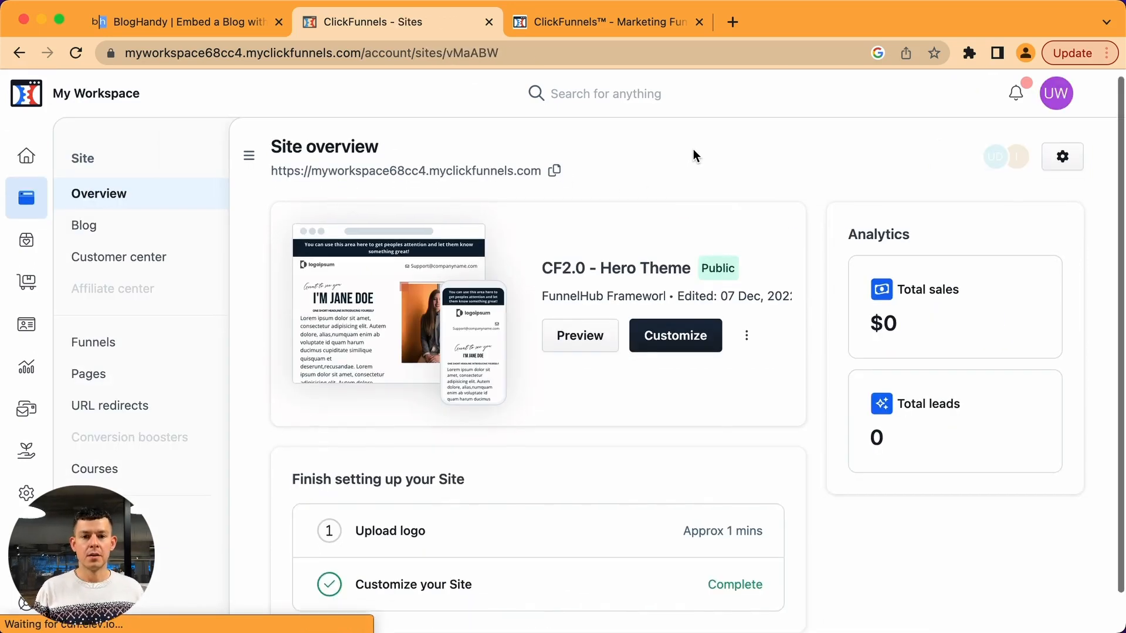
pyautogui.scroll(-2, 693, 155)
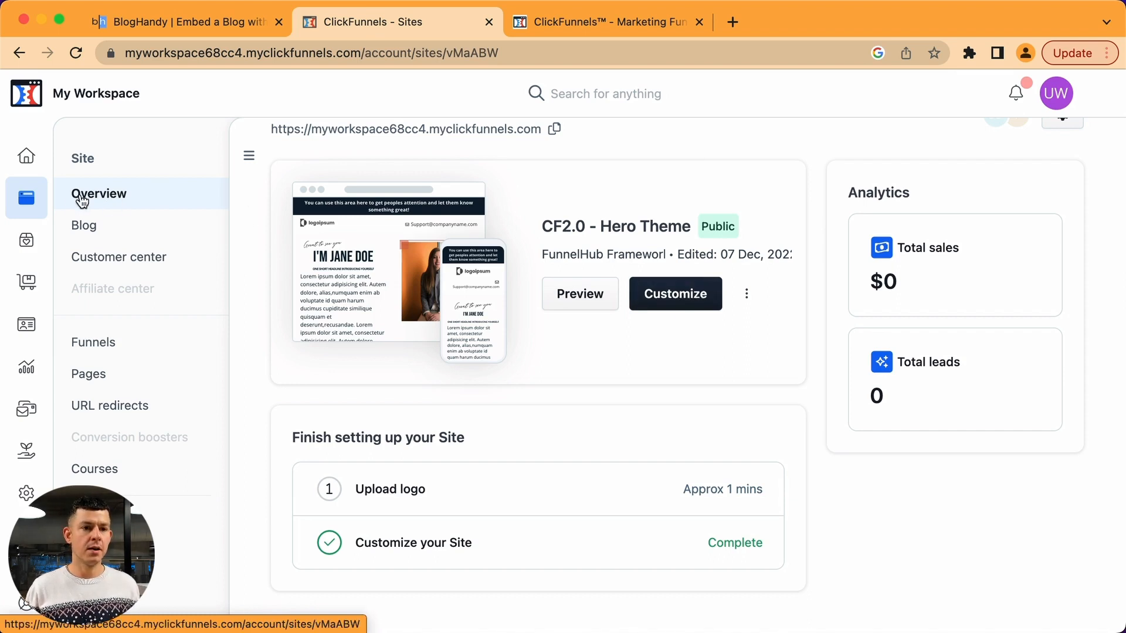
pyautogui.click(102, 388)
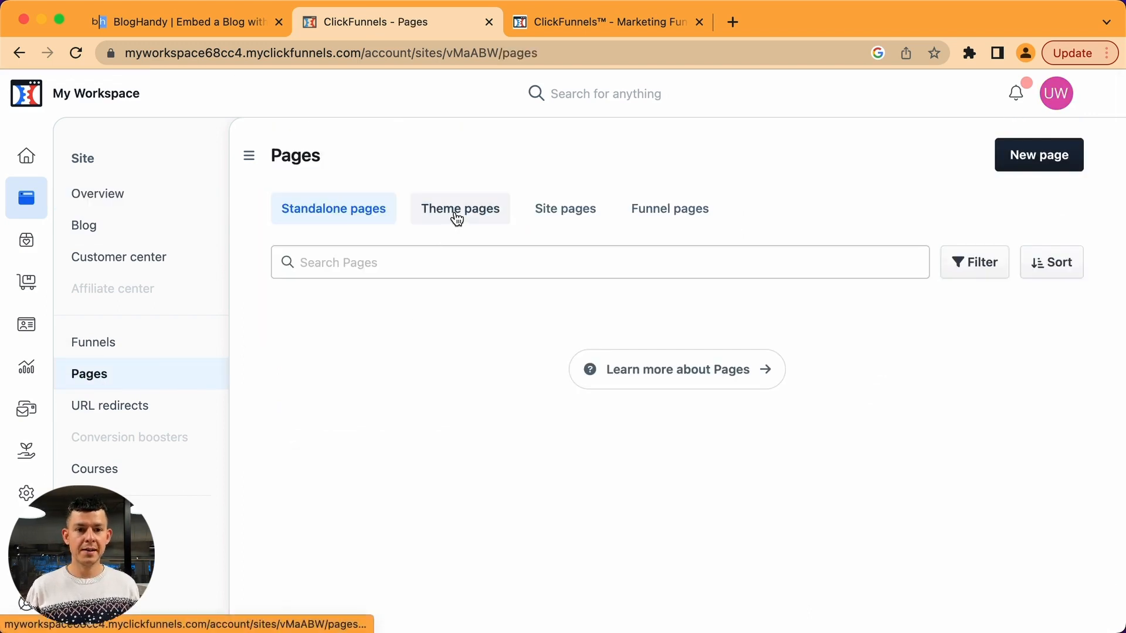
pyautogui.click(457, 218)
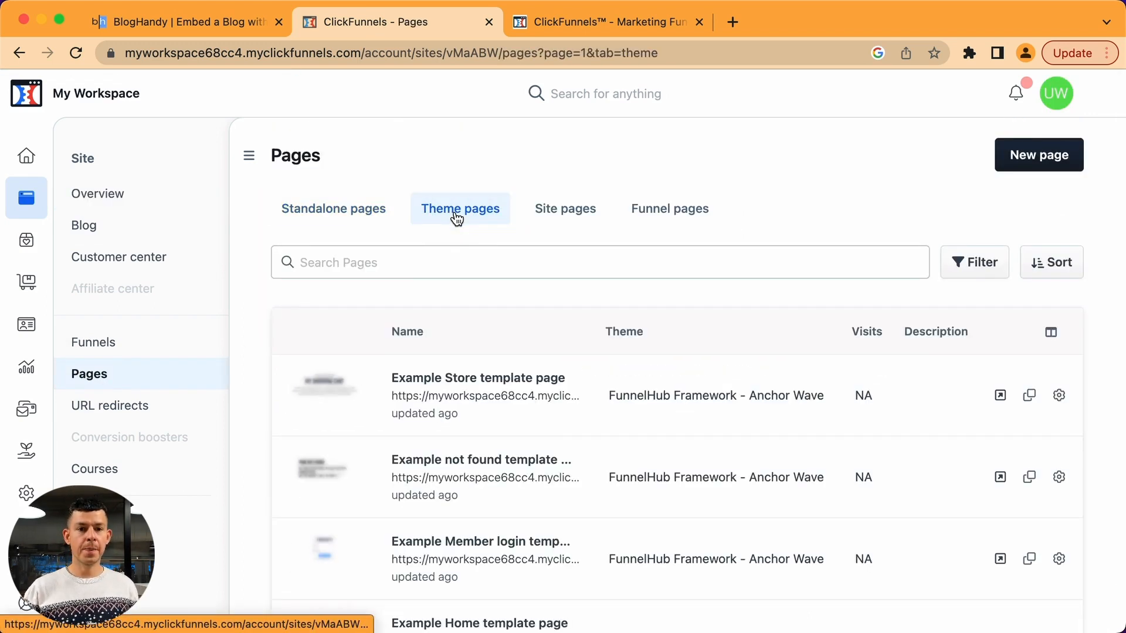
# Step: Clone the Example Home template page and confirm the duplication
pyautogui.scroll(-5, 457, 218)
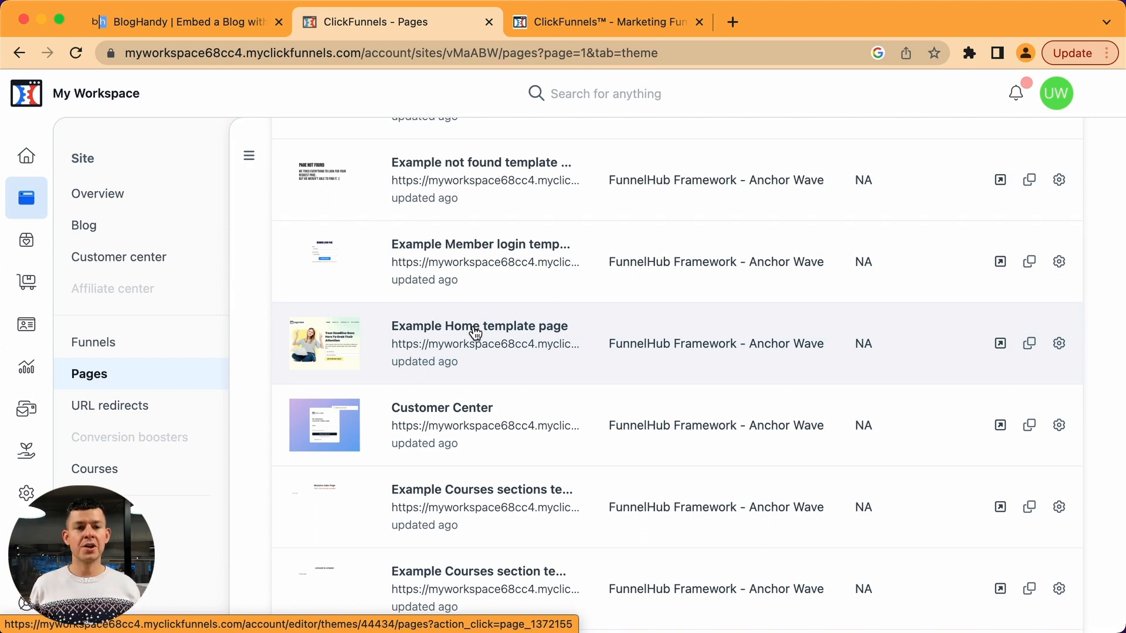
pyautogui.click(1029, 345)
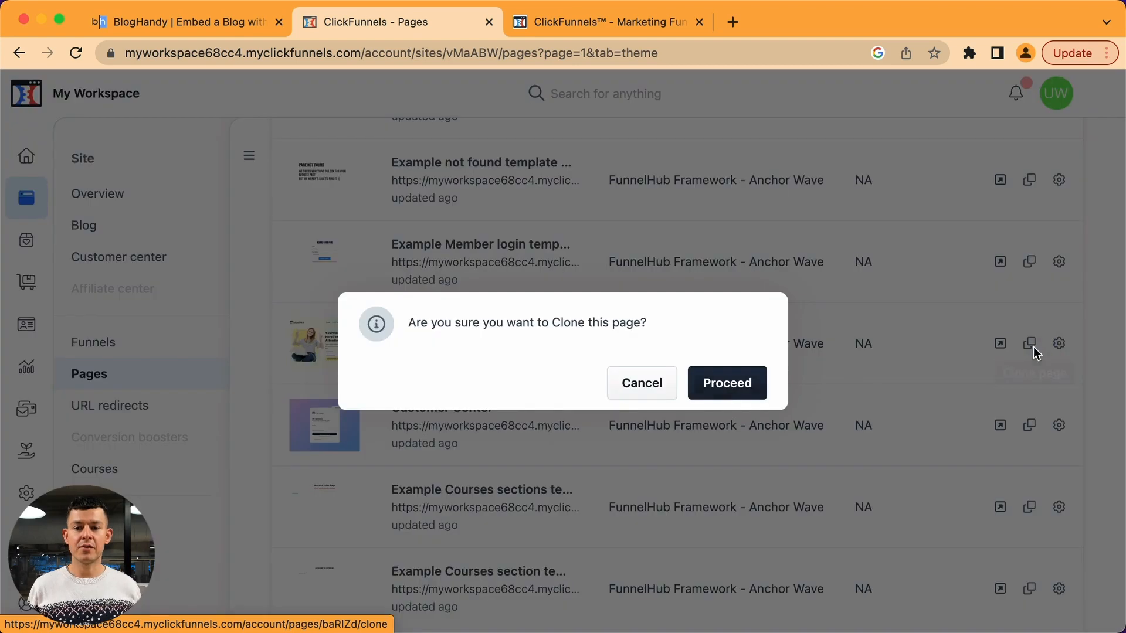
pyautogui.click(733, 392)
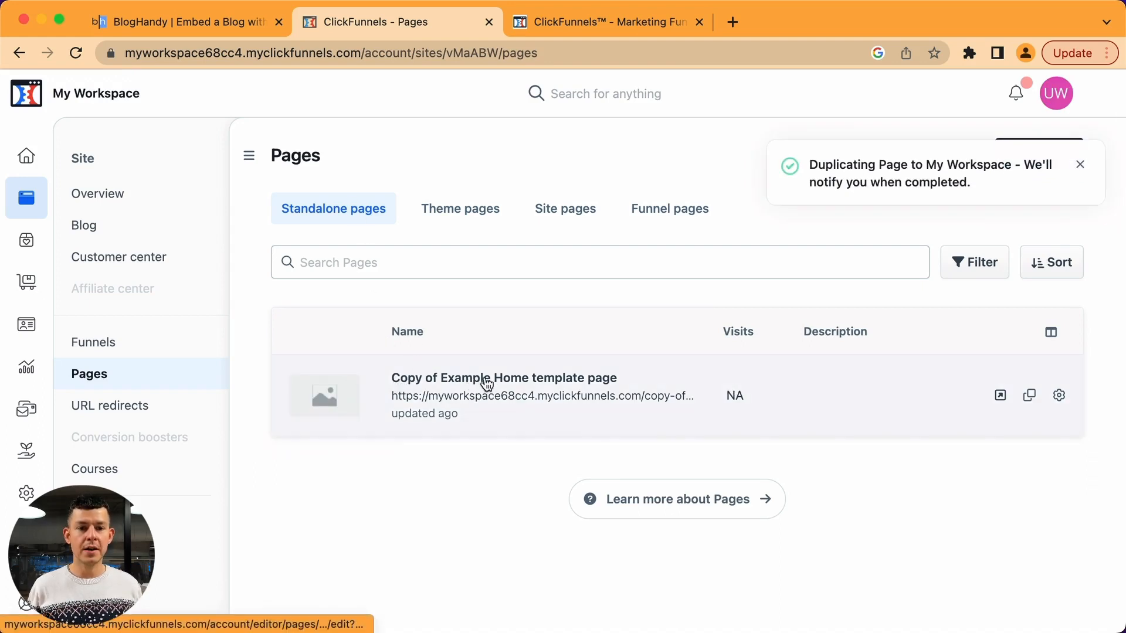
# Step: Rename the copied home template page as "My Blog Page" in its page settings and update it
pyautogui.click(1058, 395)
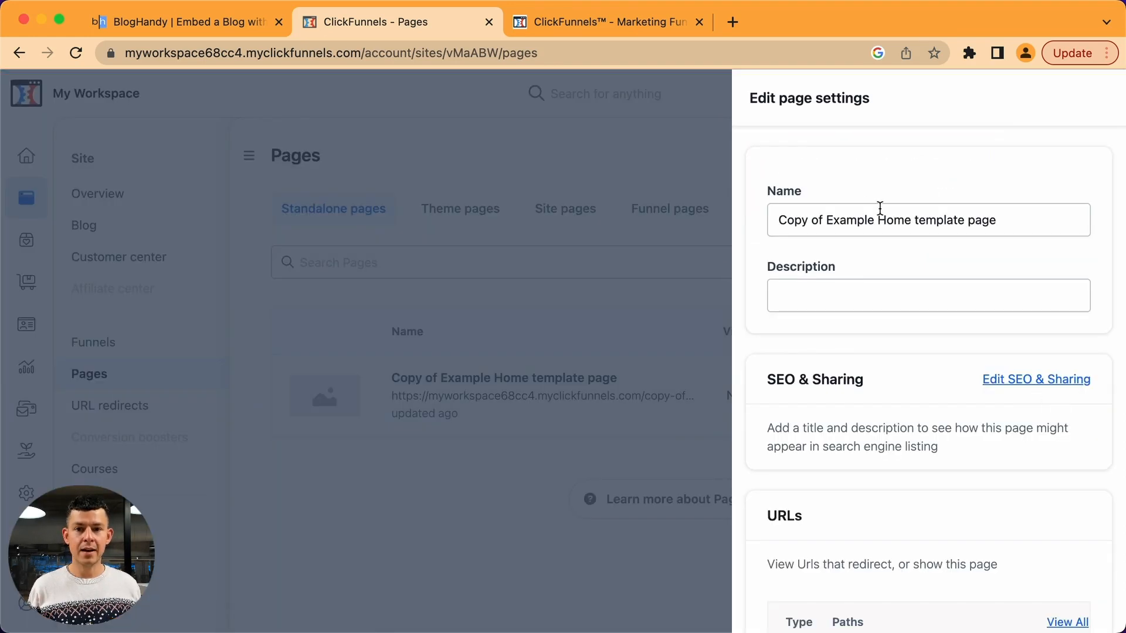
pyautogui.tripleClick(873, 212)
pyautogui.write('My Blog')
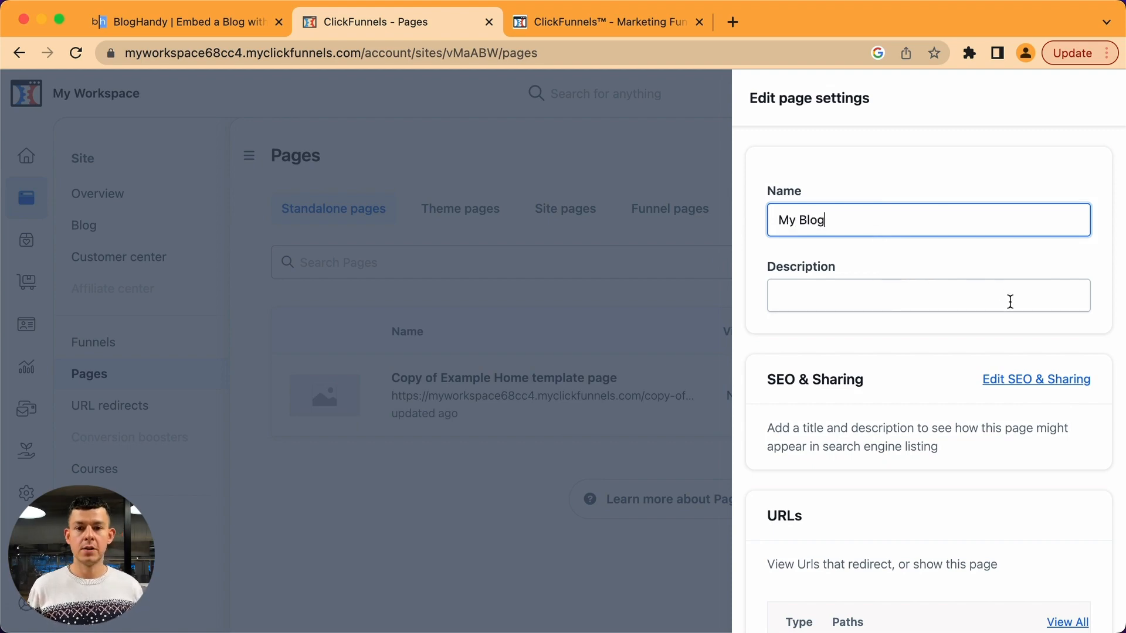
pyautogui.scroll(-6, 1007, 299)
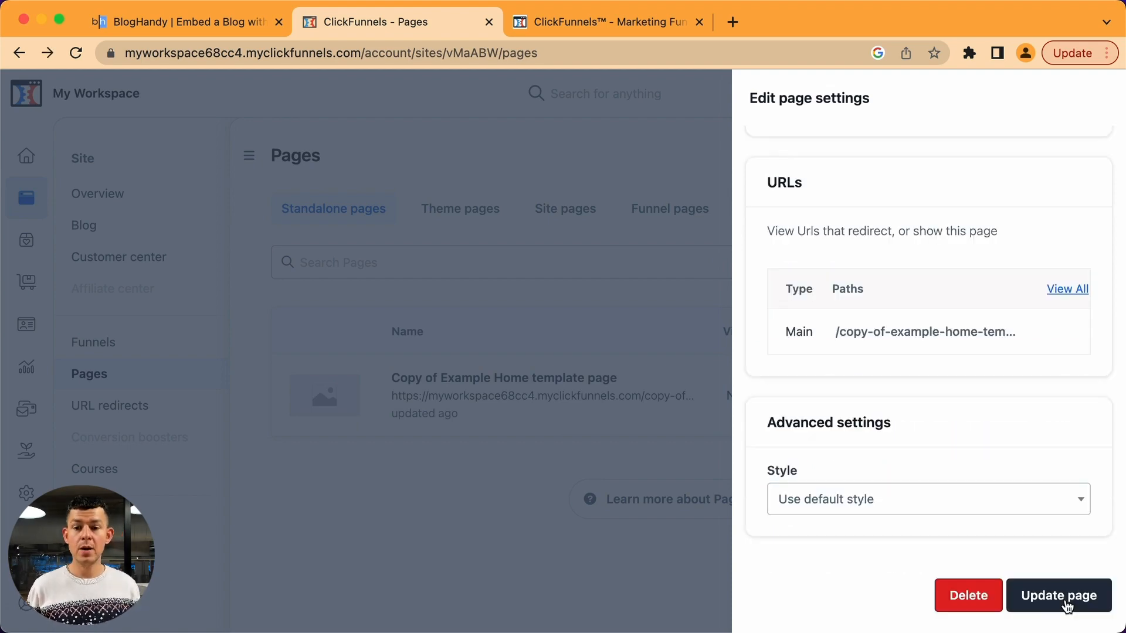
pyautogui.click(1064, 599)
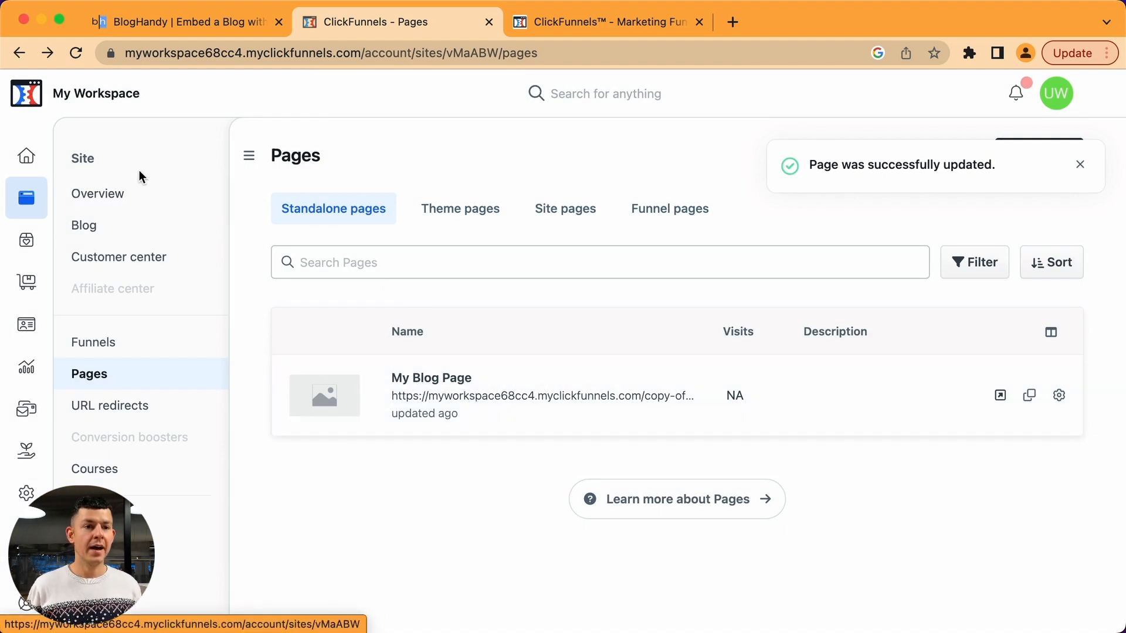
# Step: Open the site's Hero Theme for customizing from the site overview and look over its home page
pyautogui.click(115, 191)
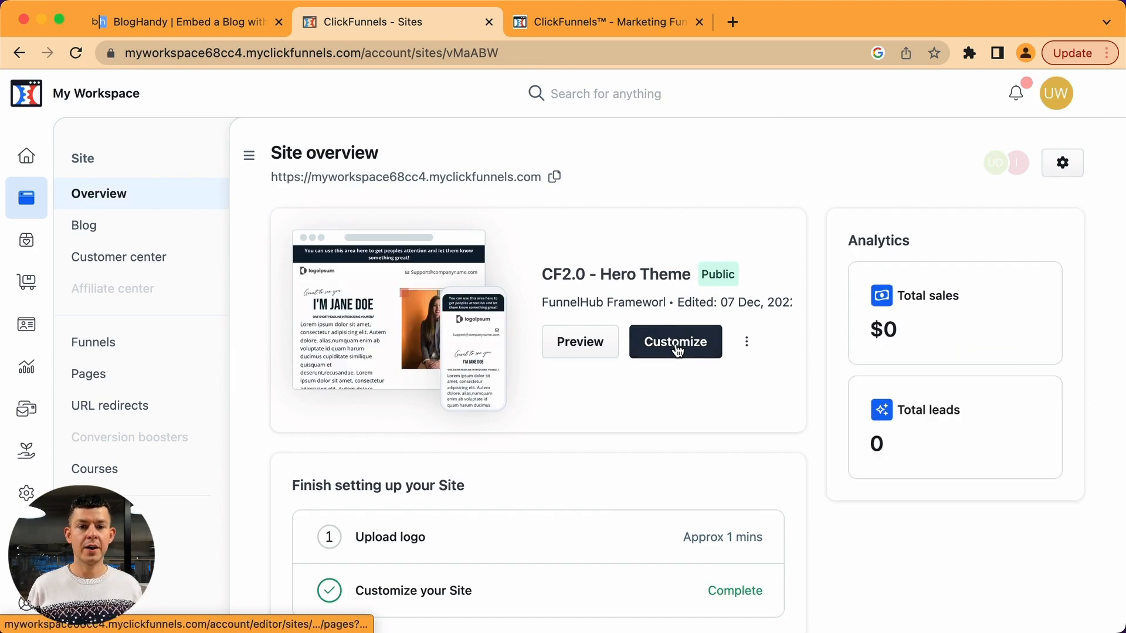
pyautogui.click(678, 350)
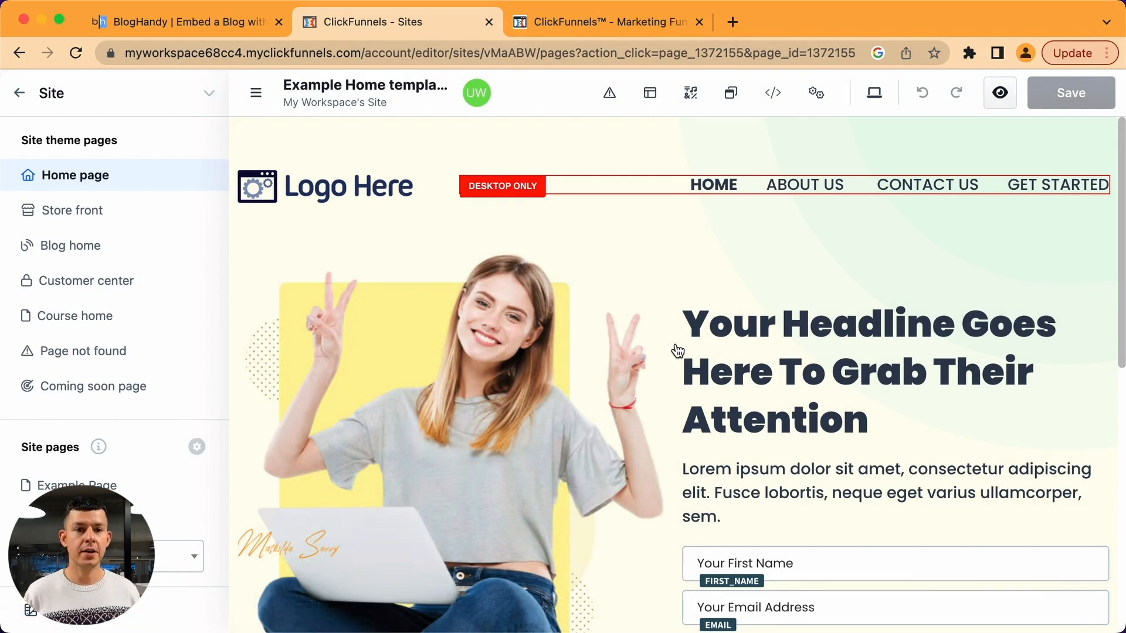
pyautogui.scroll(-10, 677, 351)
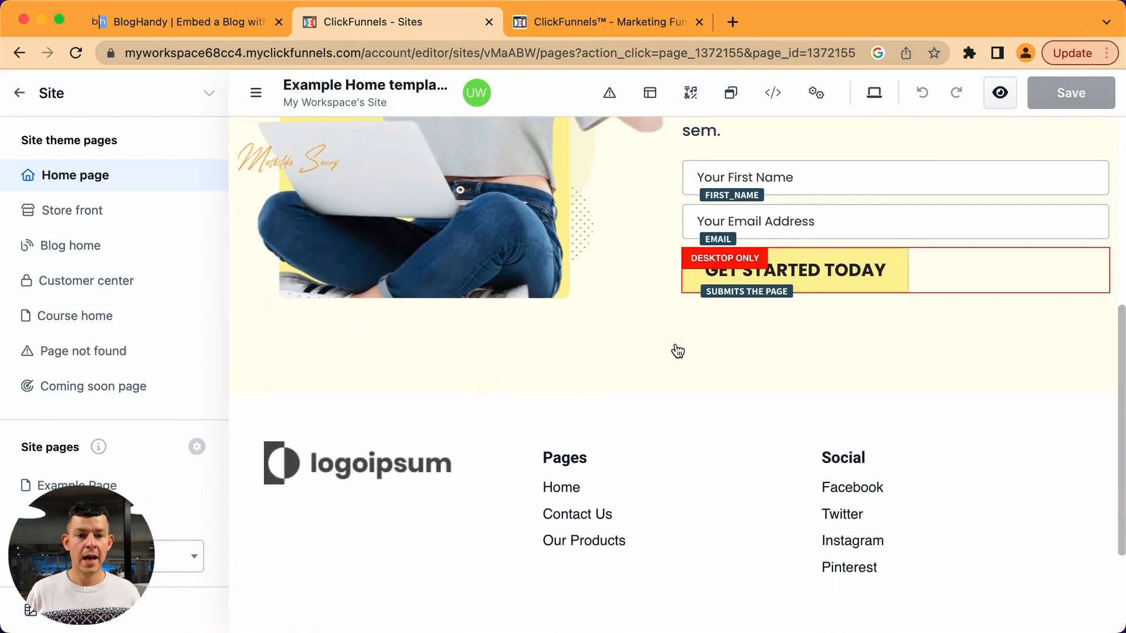
pyautogui.scroll(10, 677, 350)
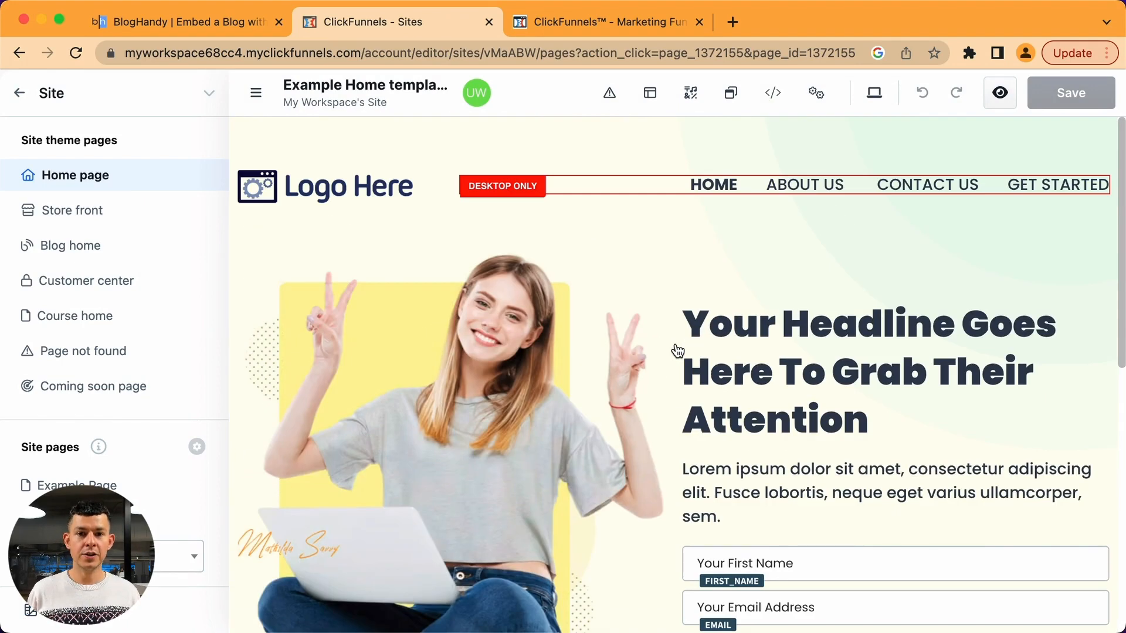
pyautogui.scroll(-2, 677, 350)
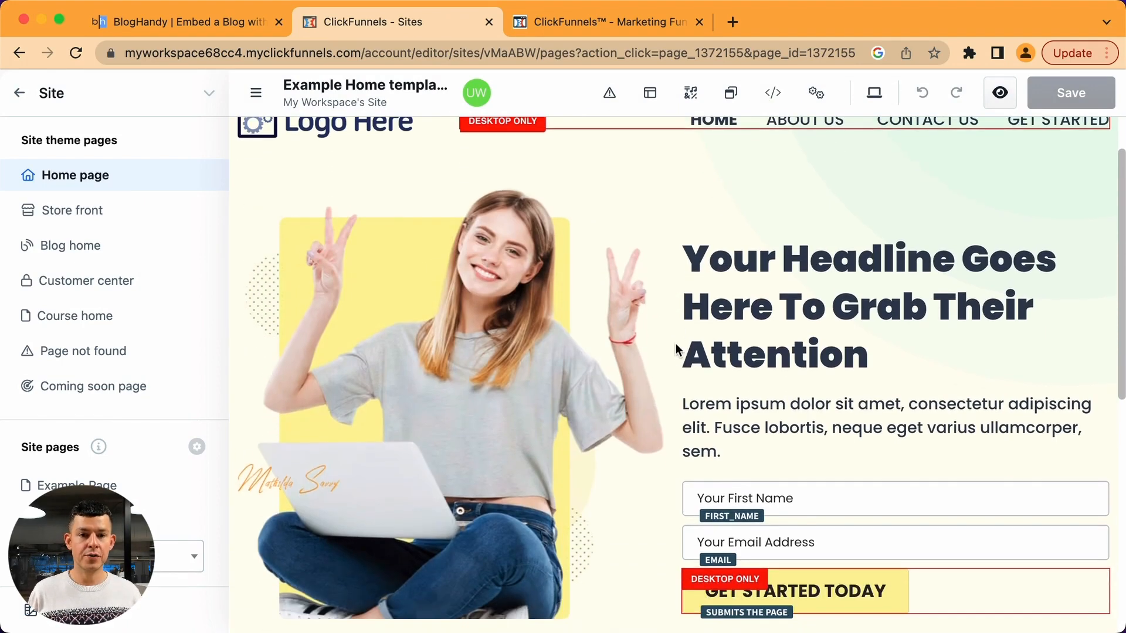
# Step: Add My Blog Page to the site pages
pyautogui.click(195, 447)
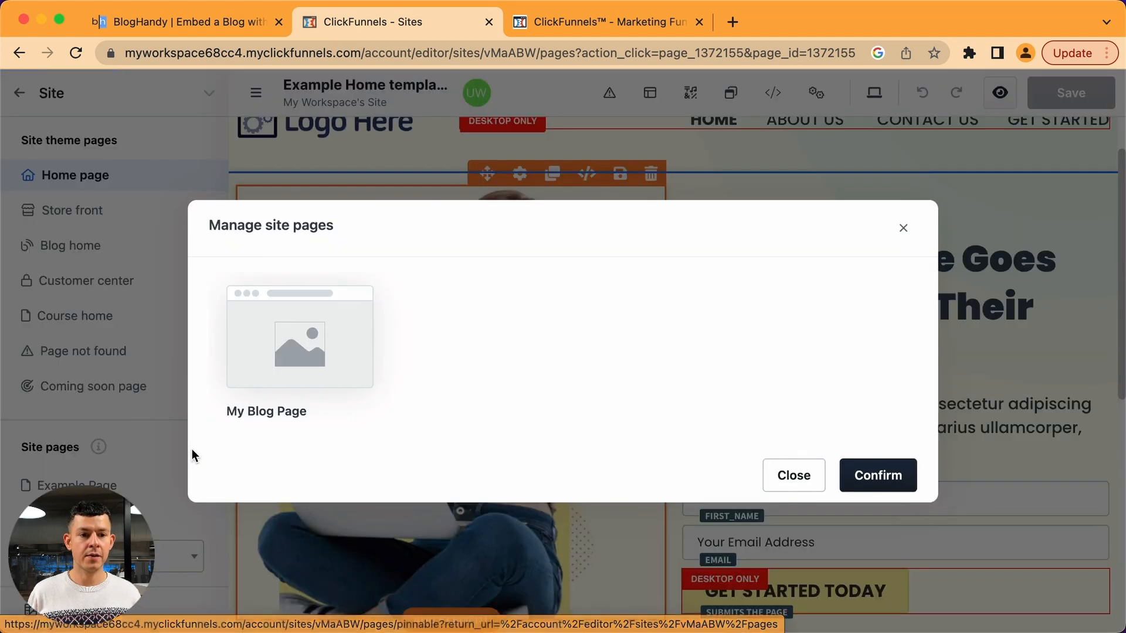
pyautogui.click(287, 350)
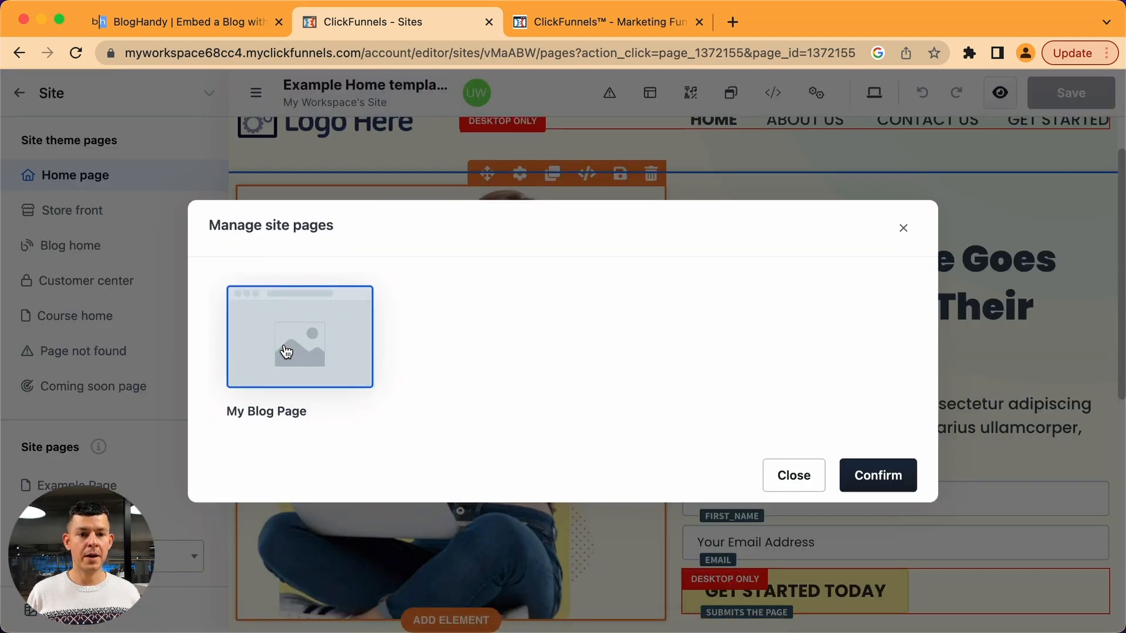
pyautogui.click(890, 481)
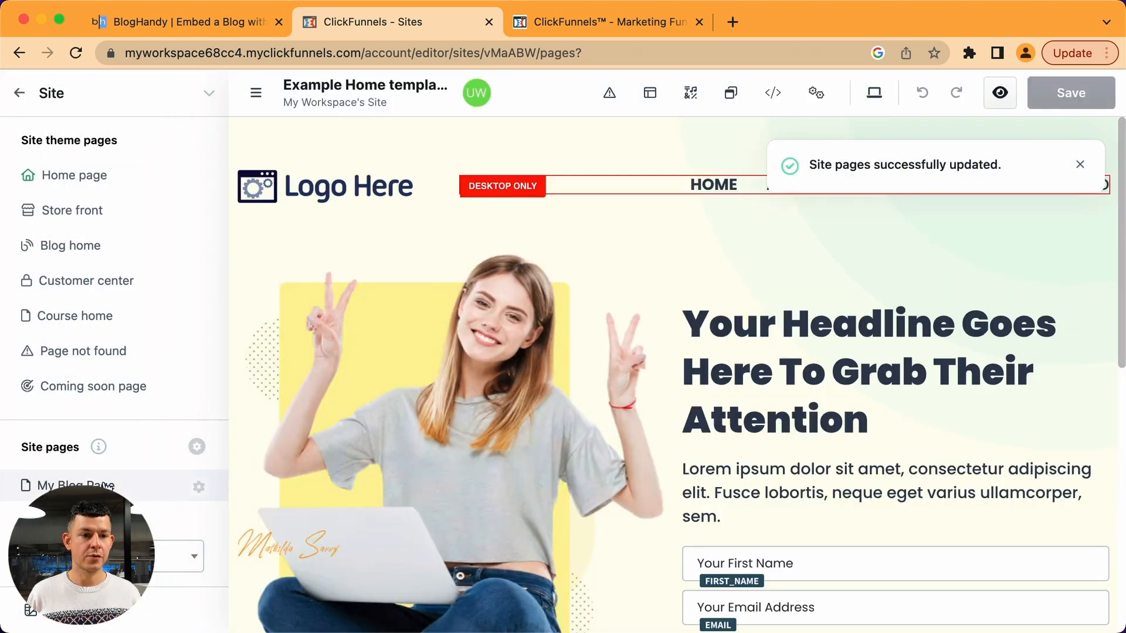
# Step: Compare My Blog Page with the theme's Home page, ending with My Blog Page open in the editor
pyautogui.click(111, 485)
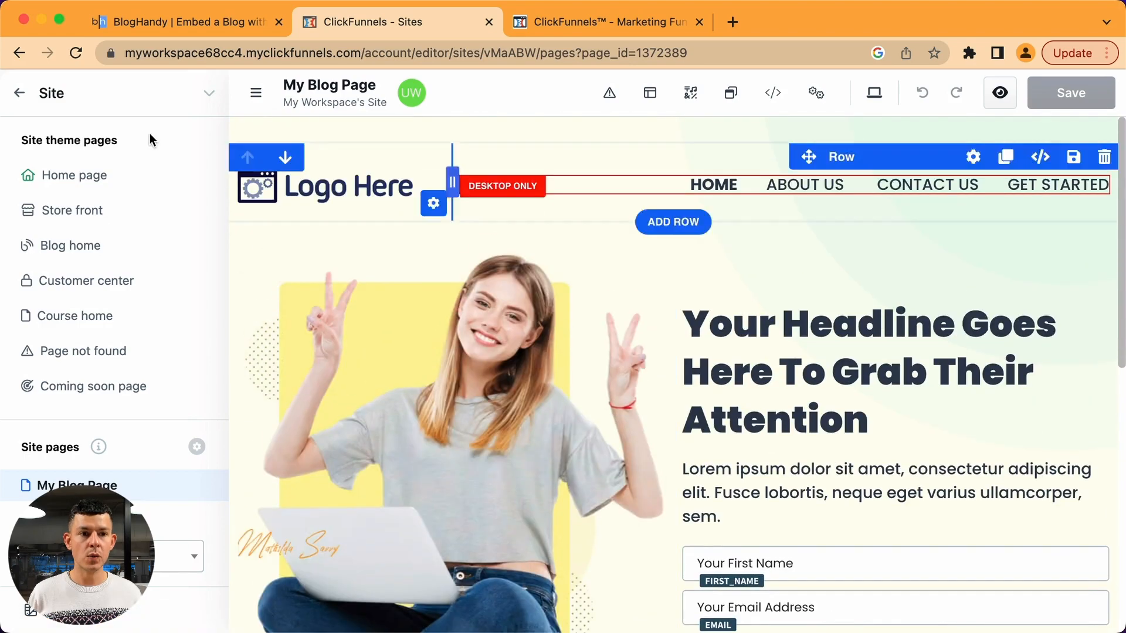
pyautogui.click(47, 175)
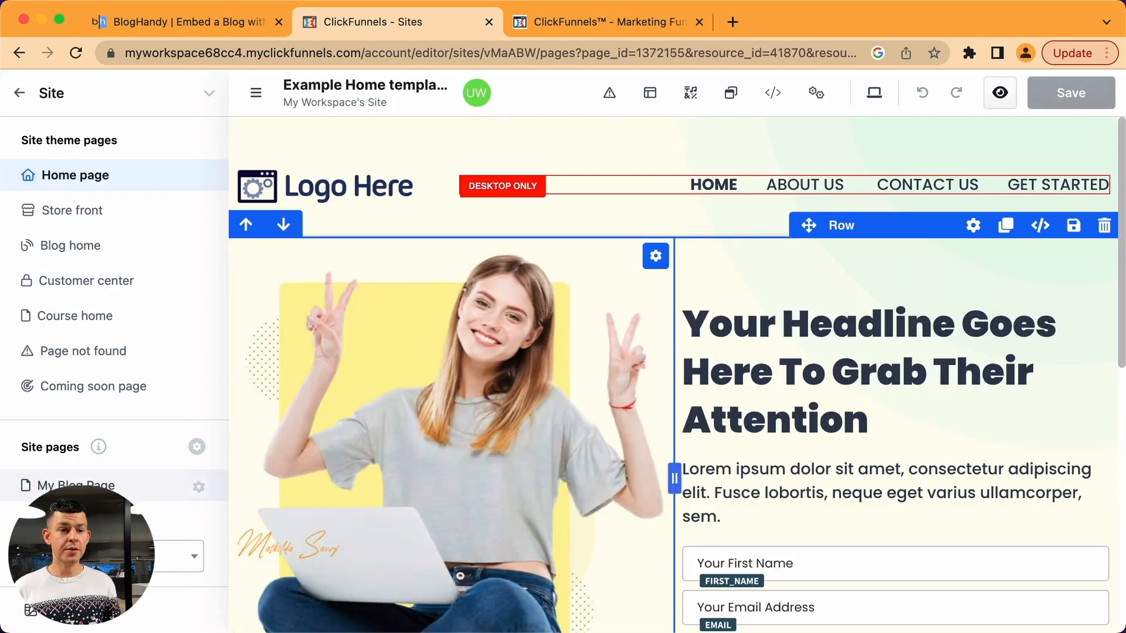
pyautogui.click(82, 484)
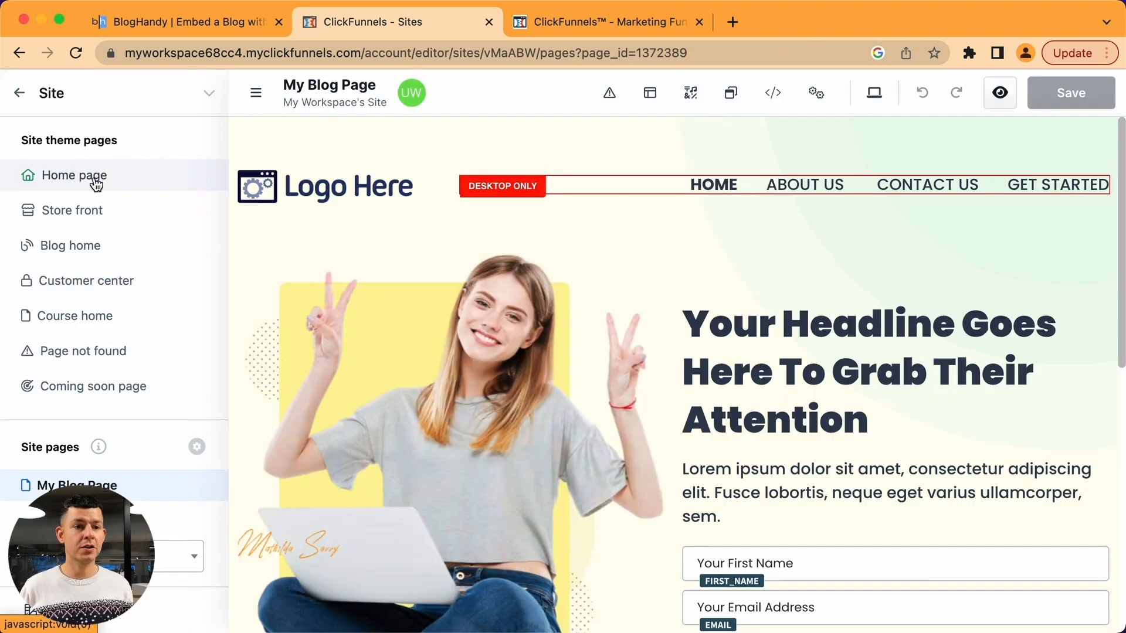
# Step: Delete the row with the woman's image, headline and sign-up form from My Blog Page
pyautogui.scroll(-1, 762, 290)
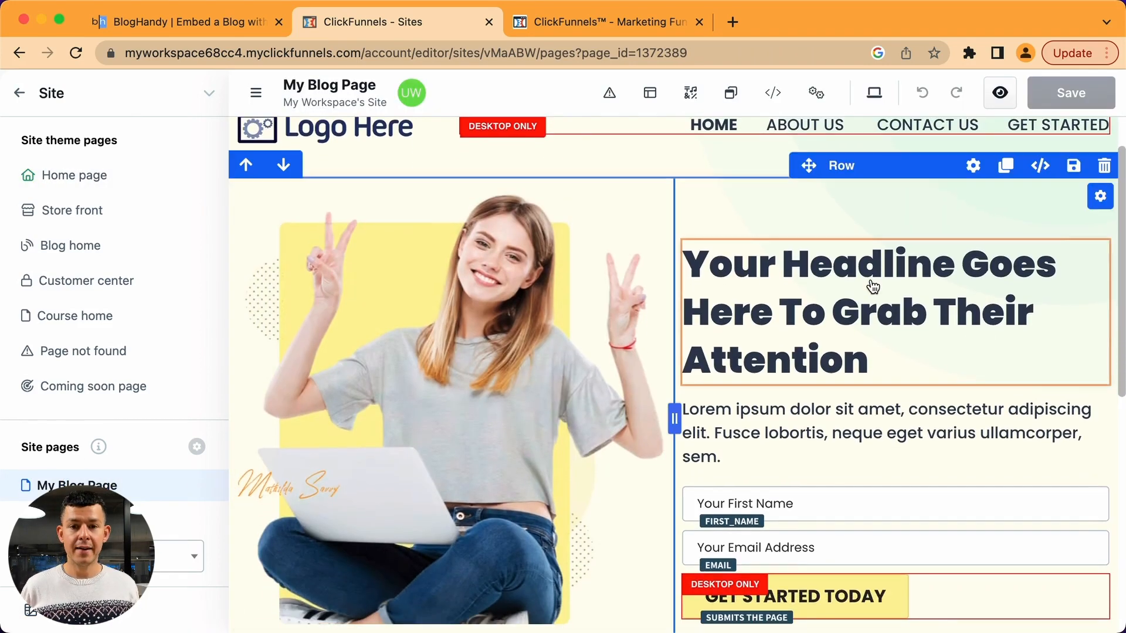
pyautogui.scroll(1, 875, 286)
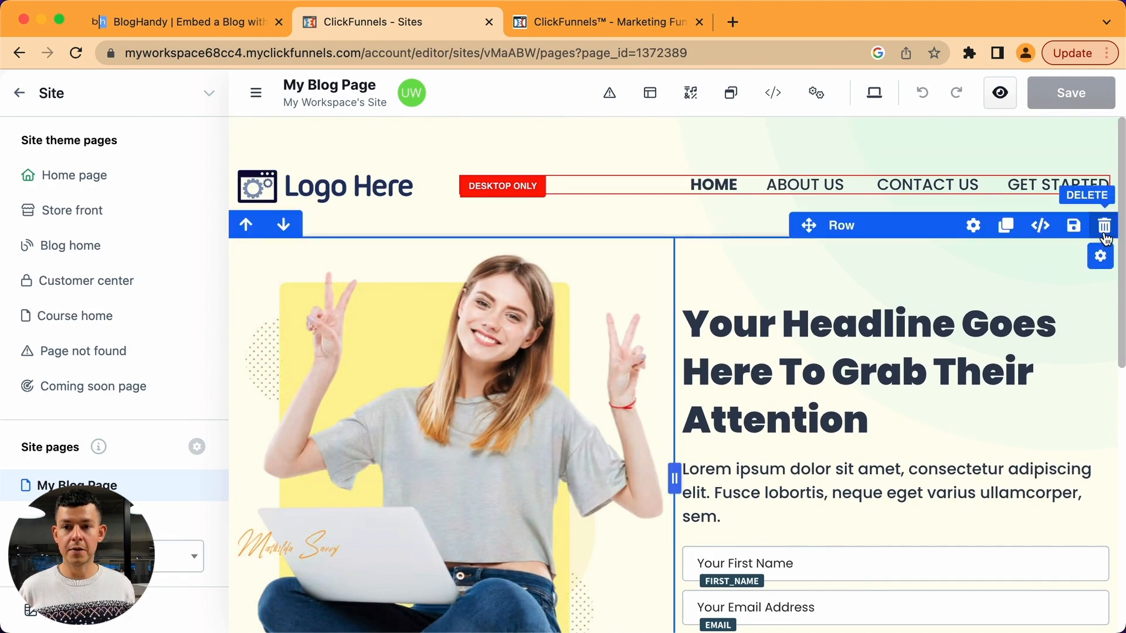
pyautogui.click(1104, 232)
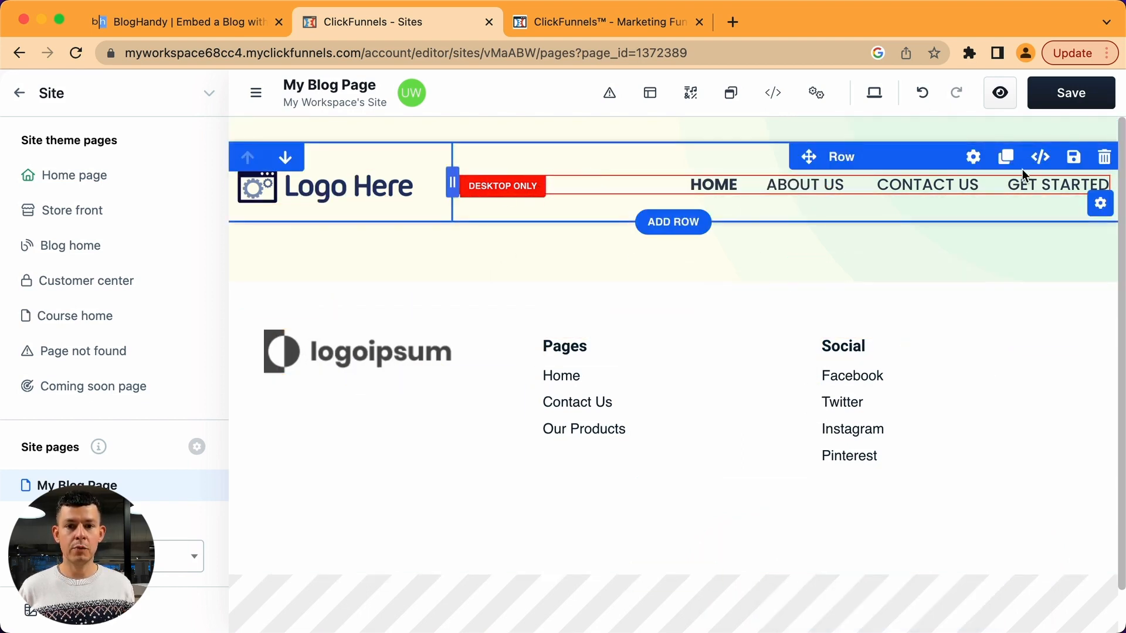
# Step: Add a blank Wide section with a 1-column row between the header and the footer
pyautogui.click(673, 285)
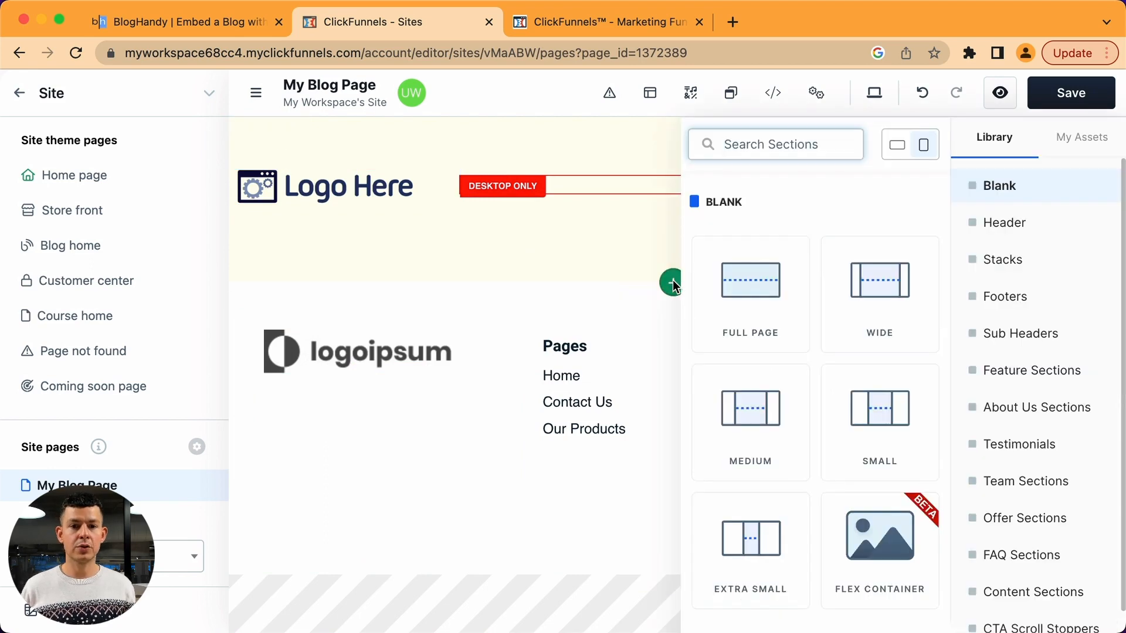
pyautogui.scroll(-3, 794, 329)
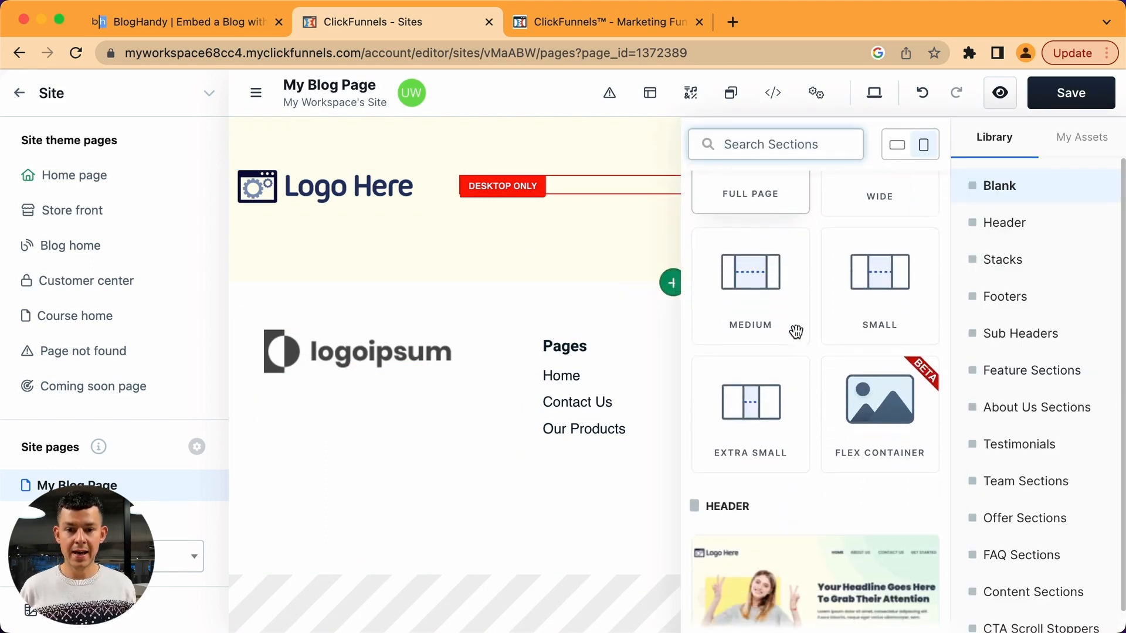
pyautogui.scroll(3, 796, 331)
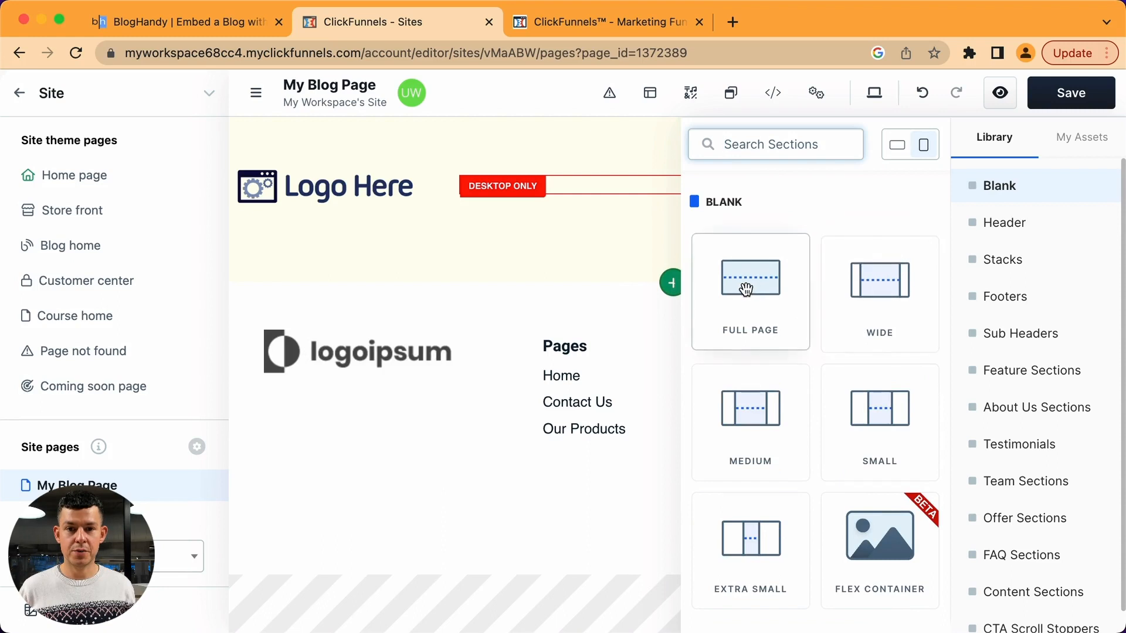
pyautogui.click(869, 281)
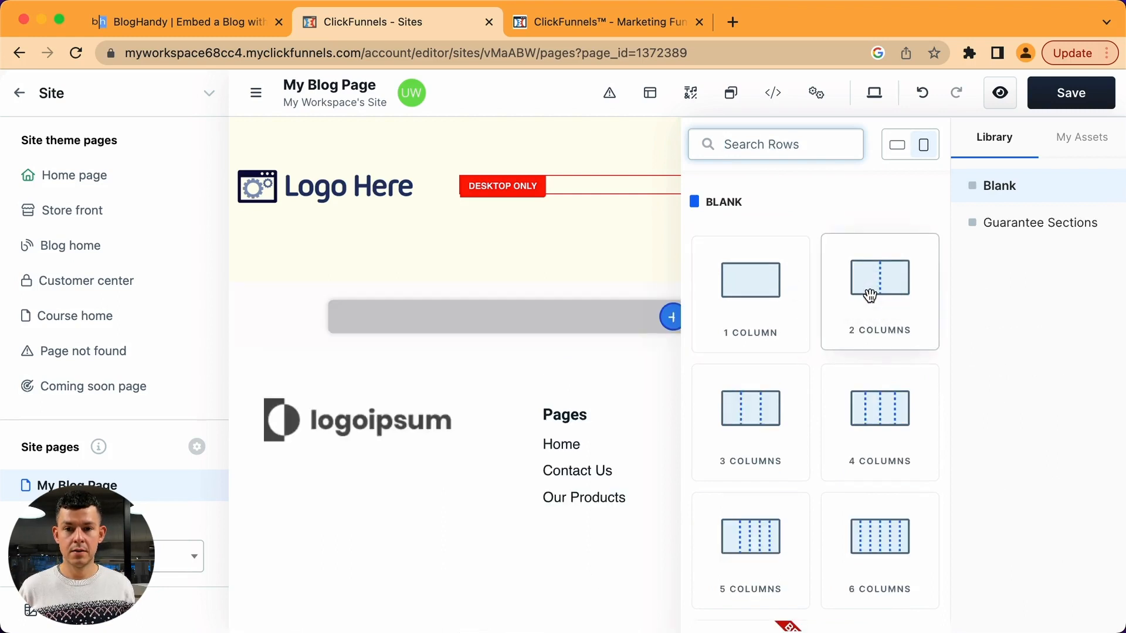
pyautogui.click(756, 296)
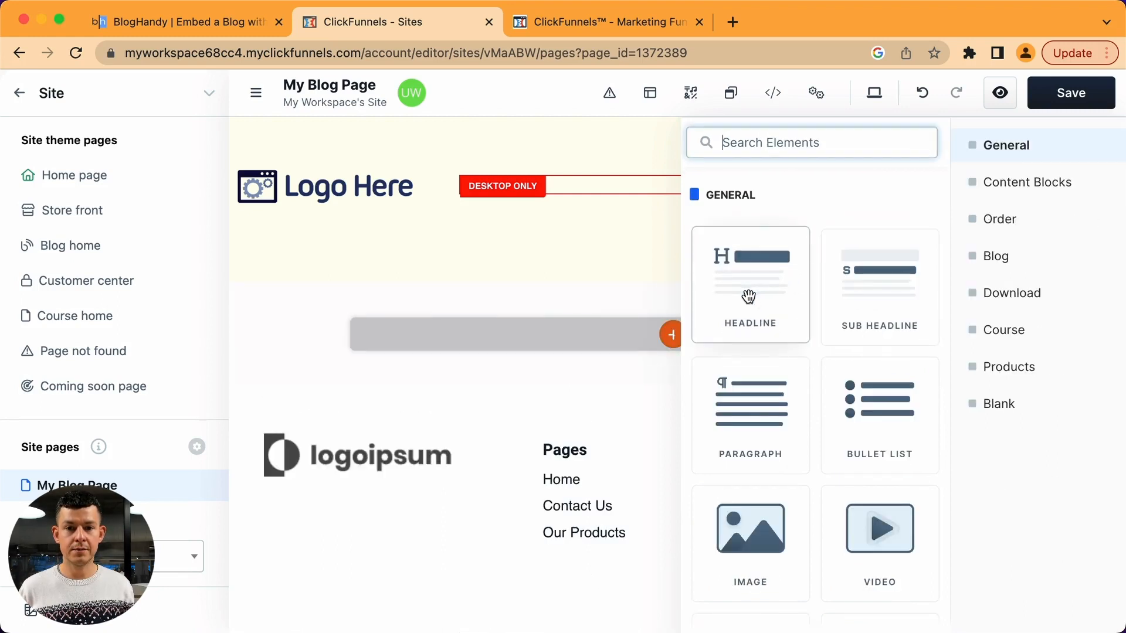
# Step: Insert a Custom JS / HTML element into the new one-column row
pyautogui.scroll(-5, 748, 296)
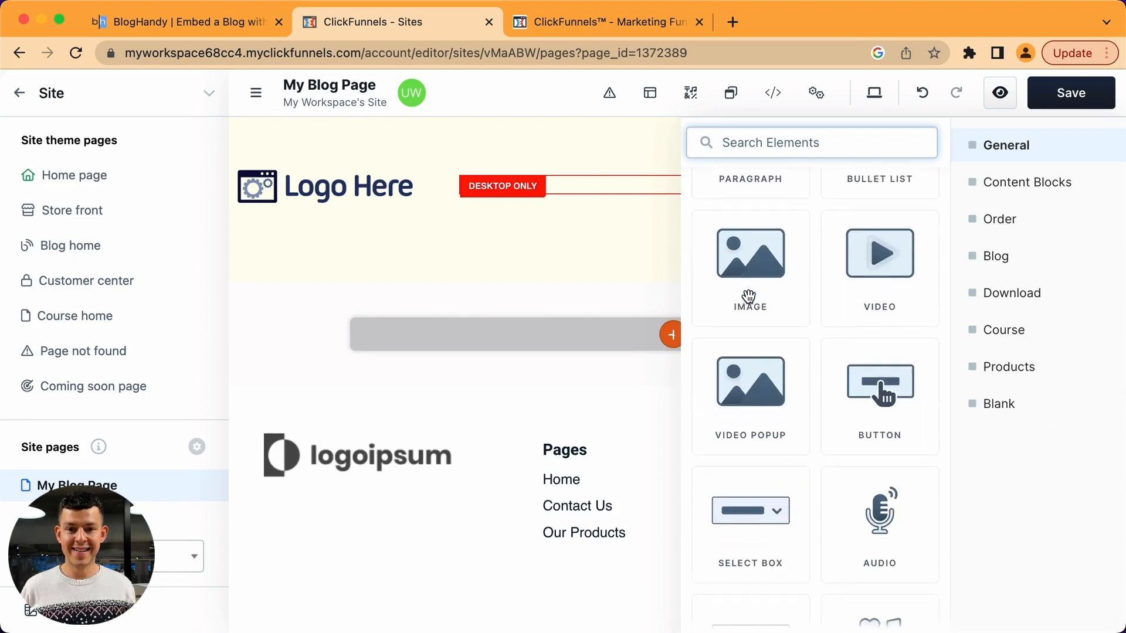
pyautogui.scroll(-3, 749, 296)
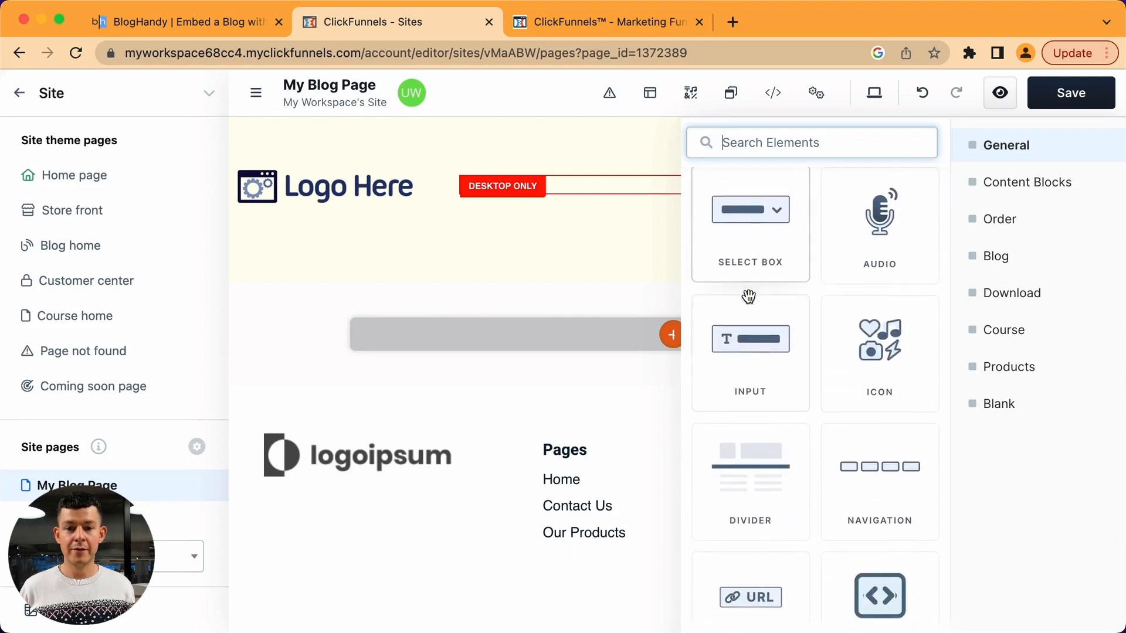
pyautogui.scroll(-3, 783, 382)
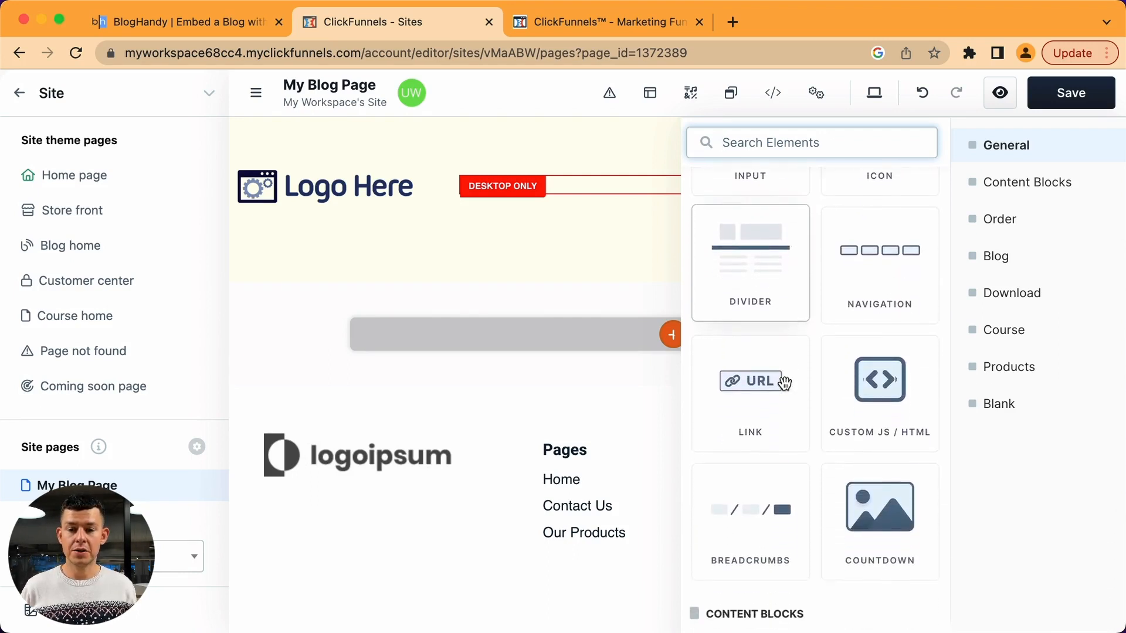
pyautogui.click(872, 388)
pyautogui.click(546, 302)
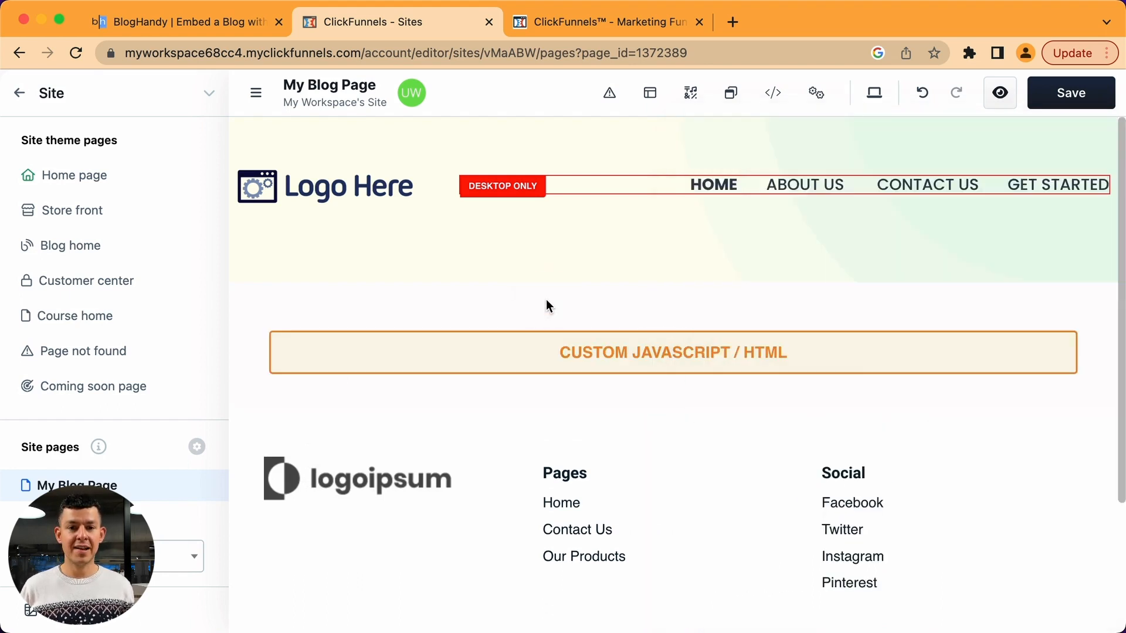
# Step: Copy BlogHandy's Step 1 script snippet and paste it into the code editor of the Custom JS / HTML element on My Blog Page
pyautogui.click(657, 359)
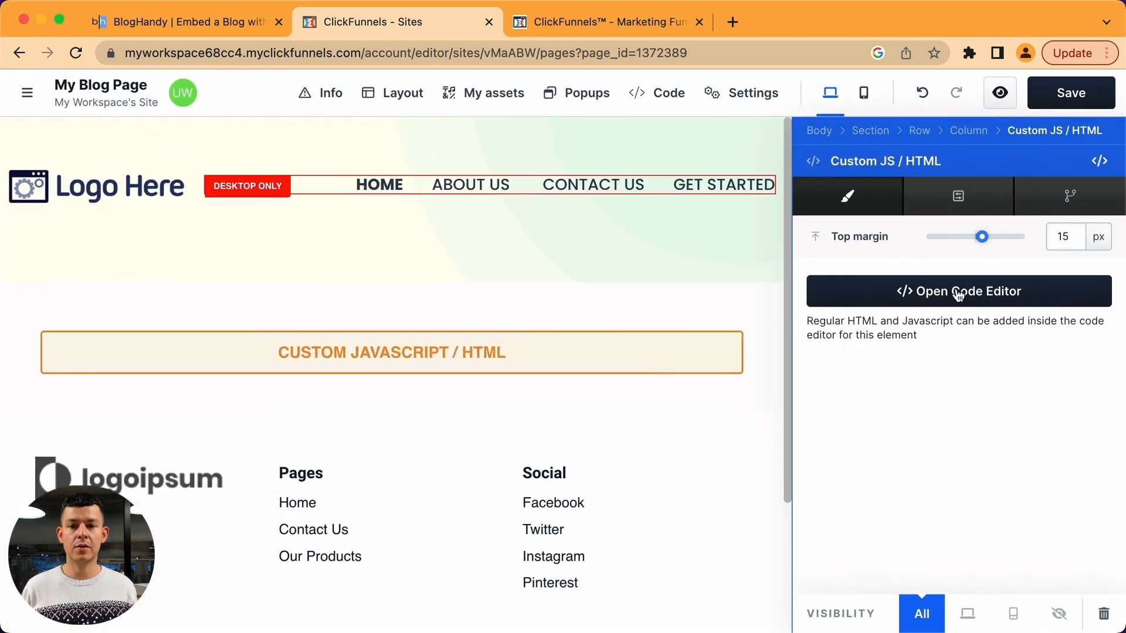
pyautogui.click(991, 296)
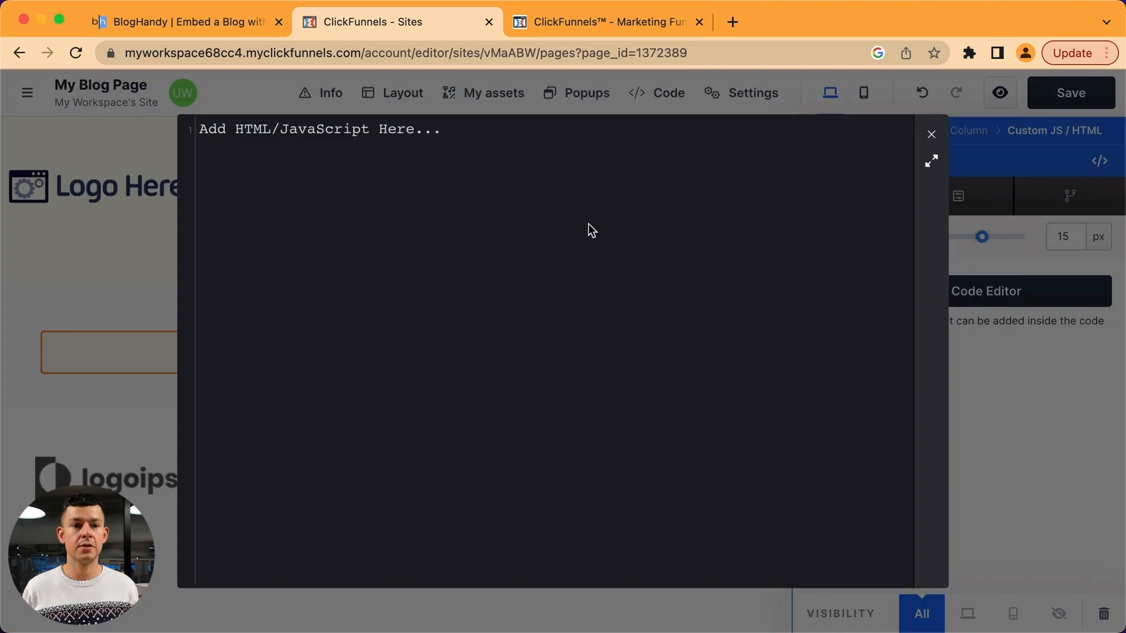
pyautogui.click(213, 22)
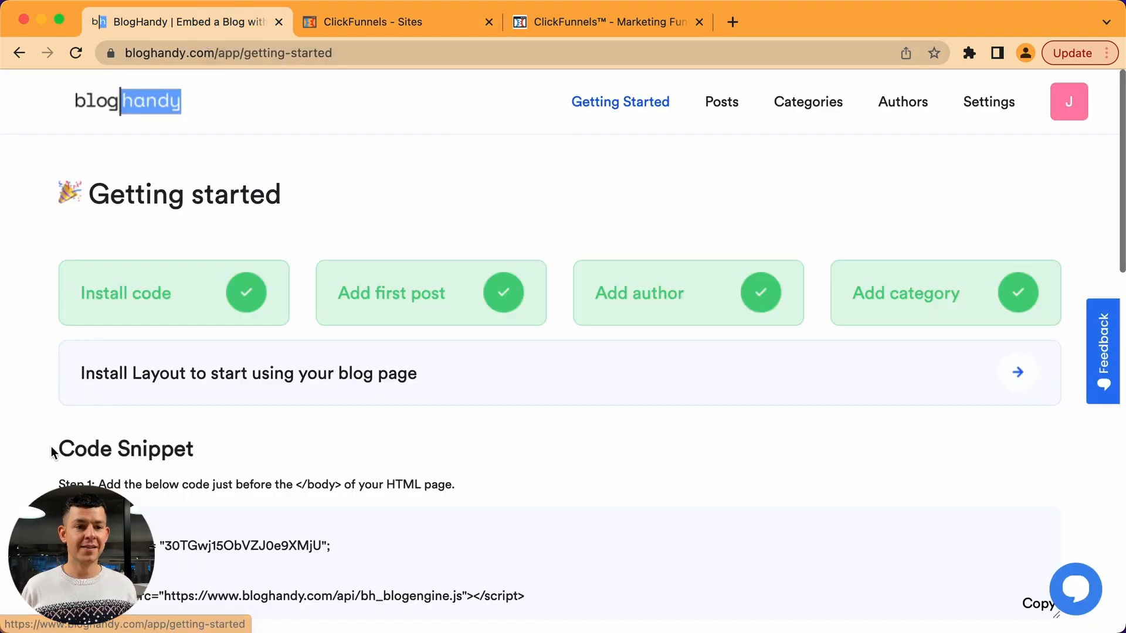
pyautogui.scroll(-5, 120, 445)
pyautogui.click(1040, 322)
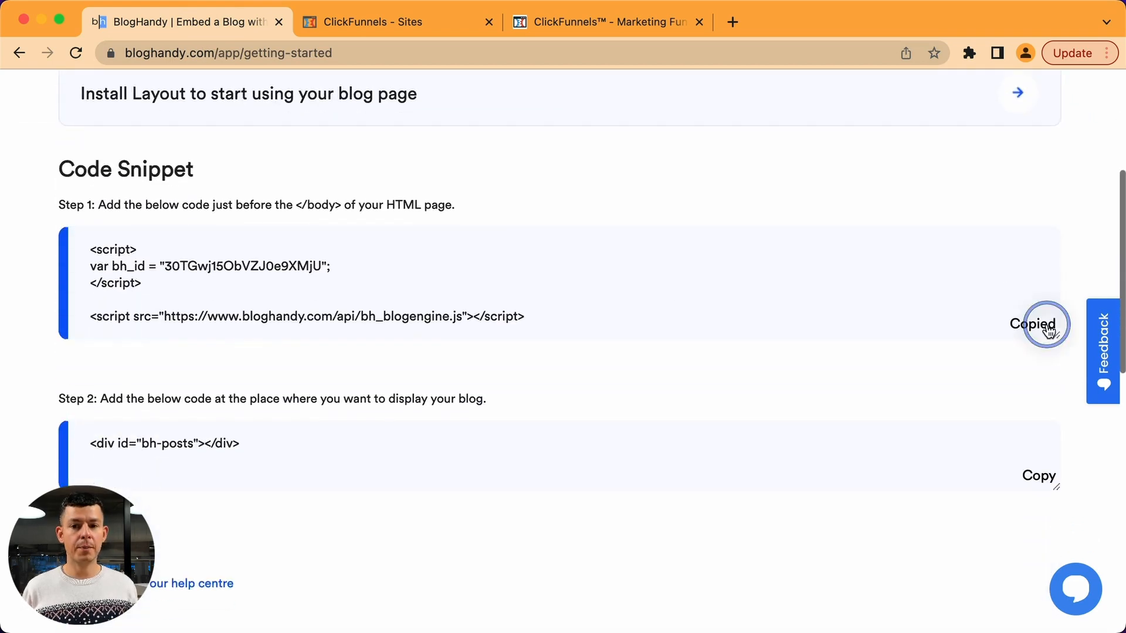
pyautogui.click(621, 32)
pyautogui.click(396, 14)
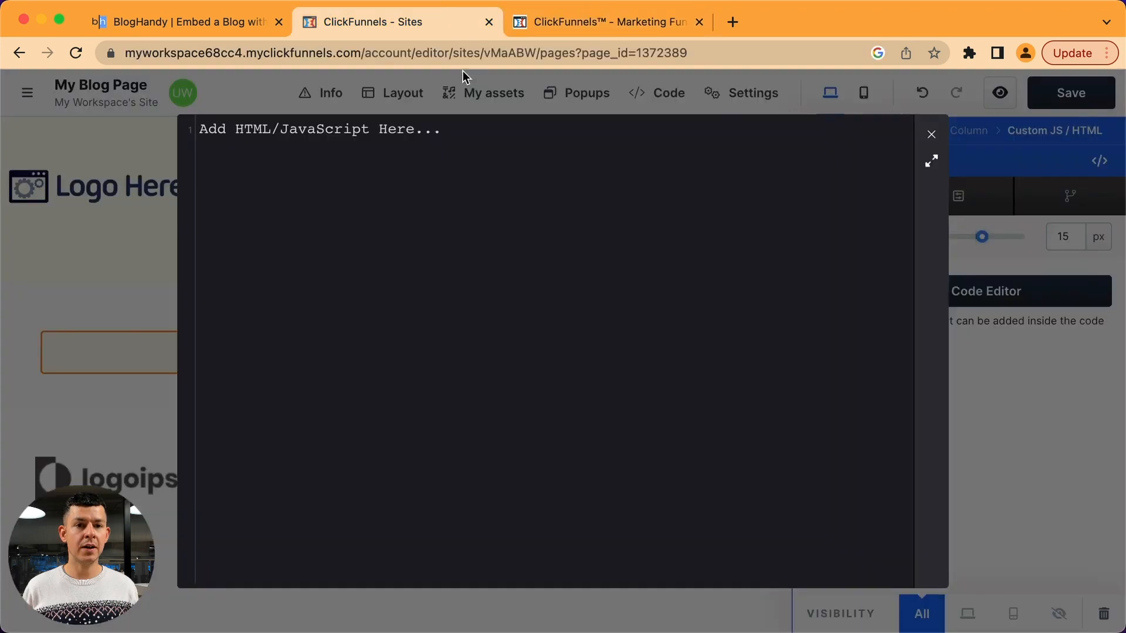
pyautogui.press('super+v')
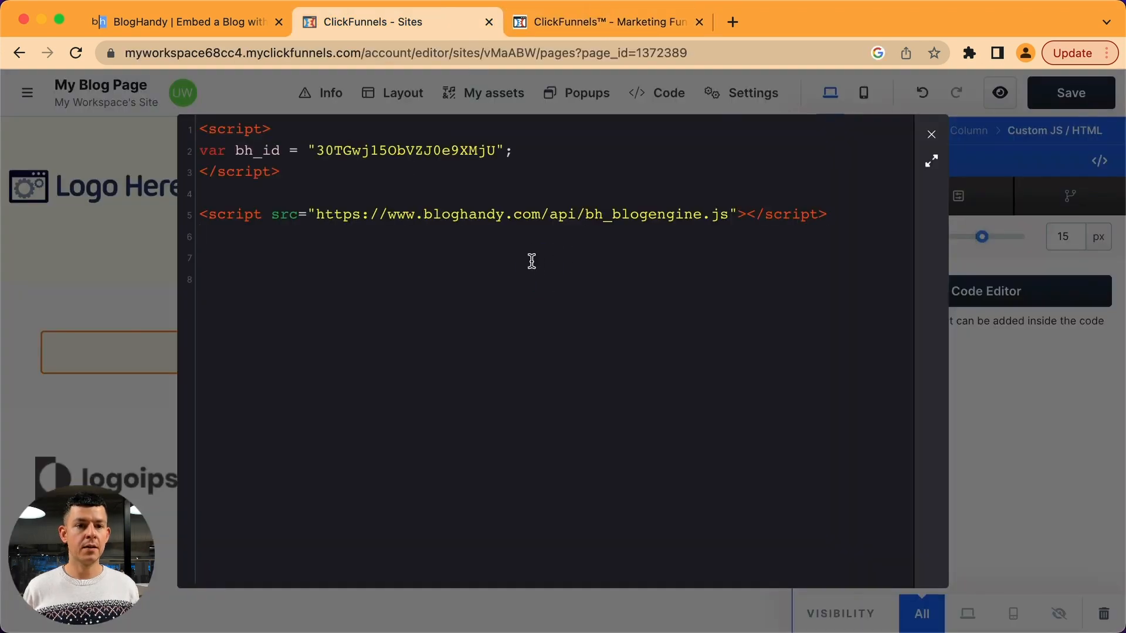
# Step: Add BlogHandy's Step 2 code <div id="bh-posts"></div> below the script in the Custom JS / HTML element and close its editor and settings
pyautogui.click(217, 26)
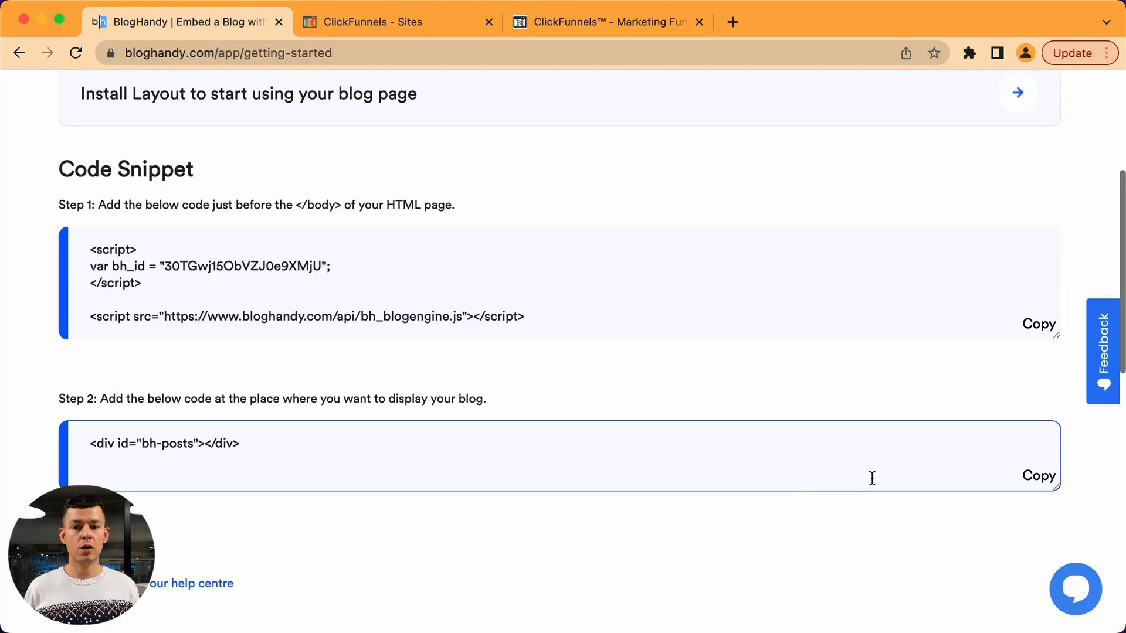
pyautogui.click(1024, 476)
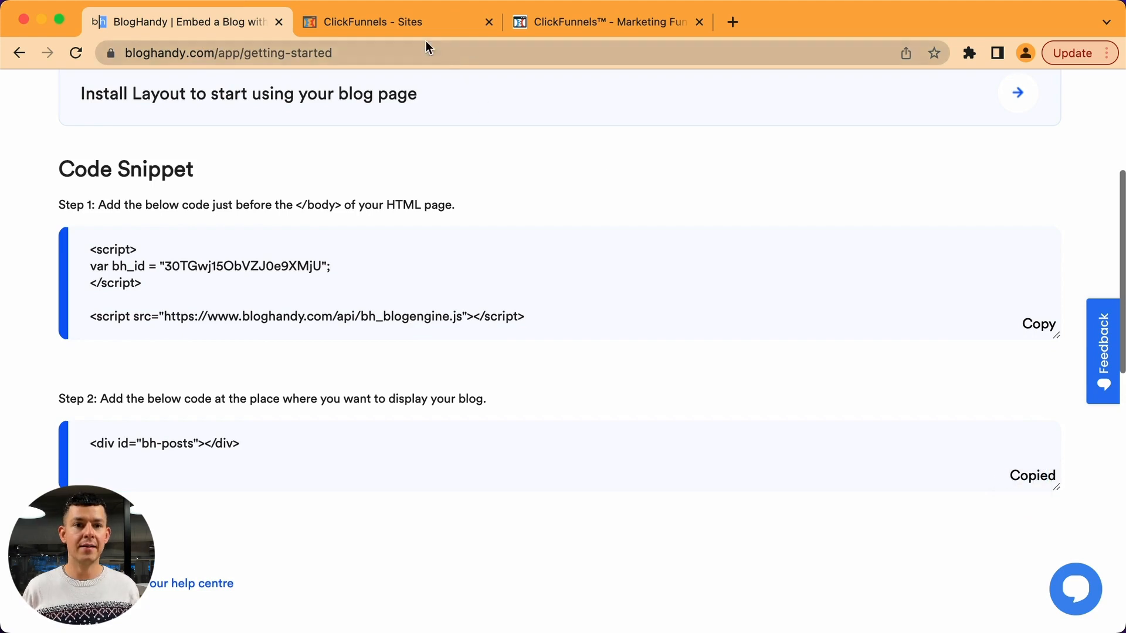
pyautogui.click(414, 19)
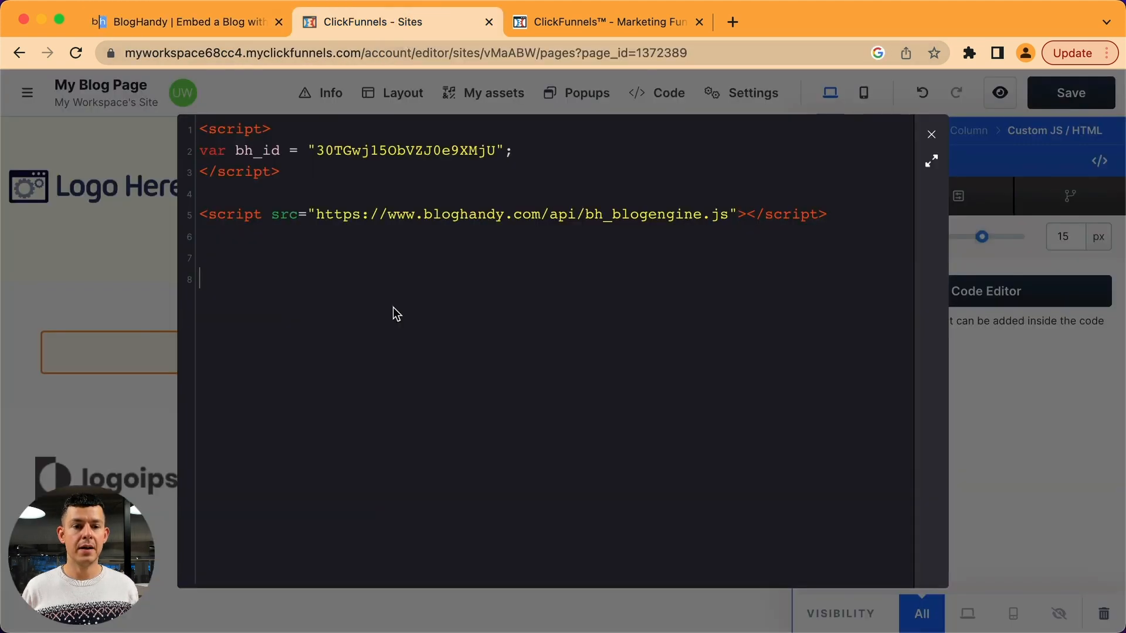
pyautogui.click(932, 134)
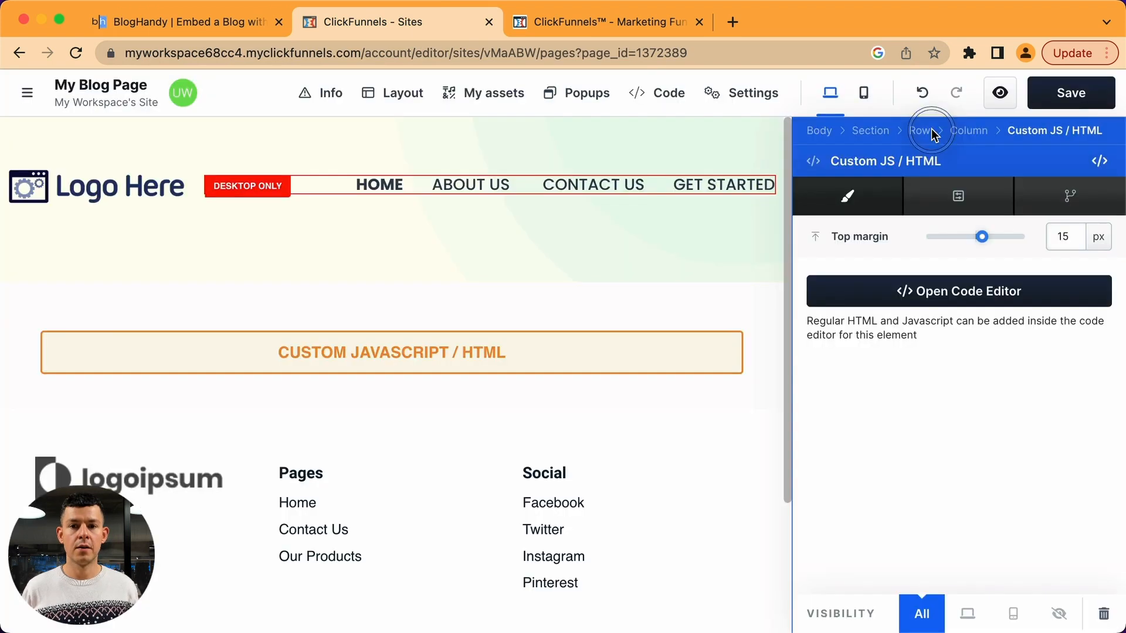
pyautogui.click(688, 285)
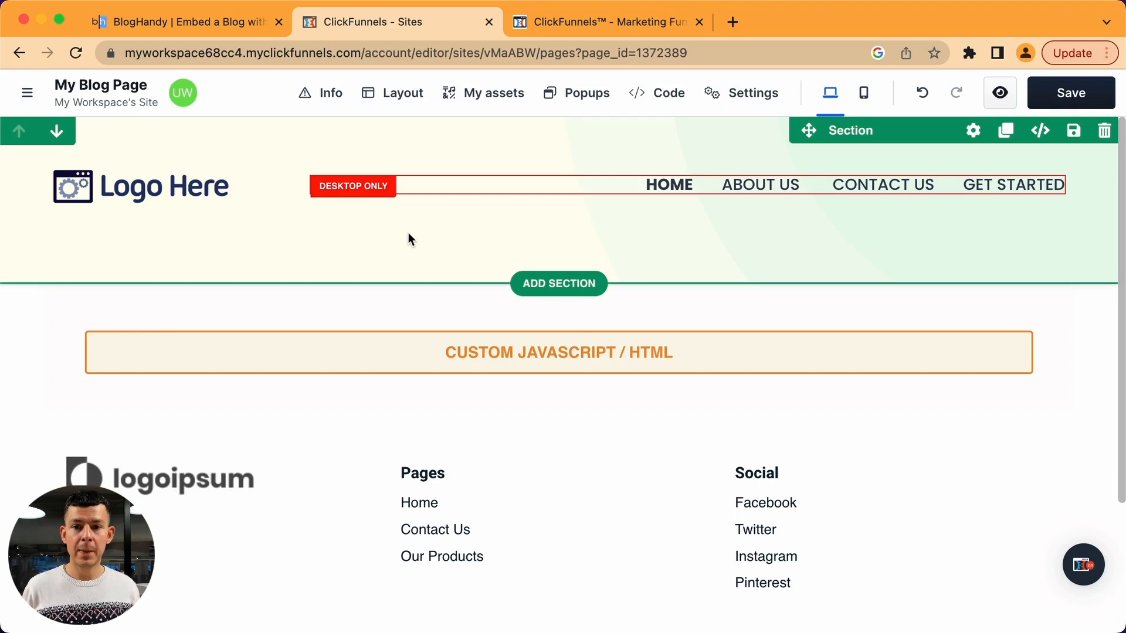
# Step: Save the changes to My Blog Page before leaving it for the theme's Home page
pyautogui.click(27, 94)
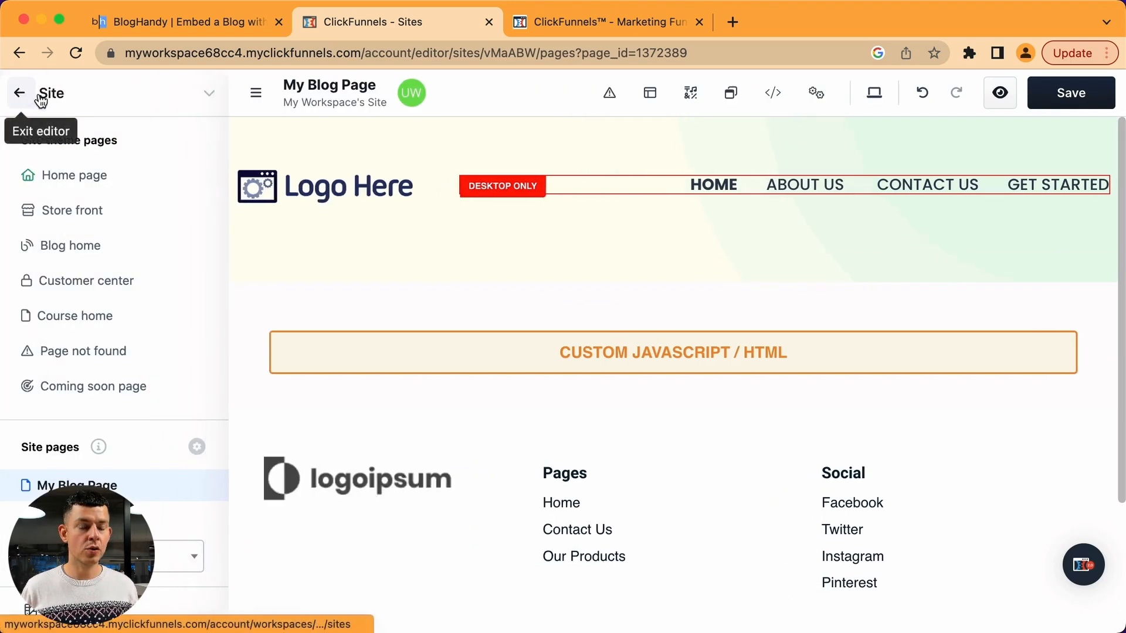
pyautogui.click(72, 179)
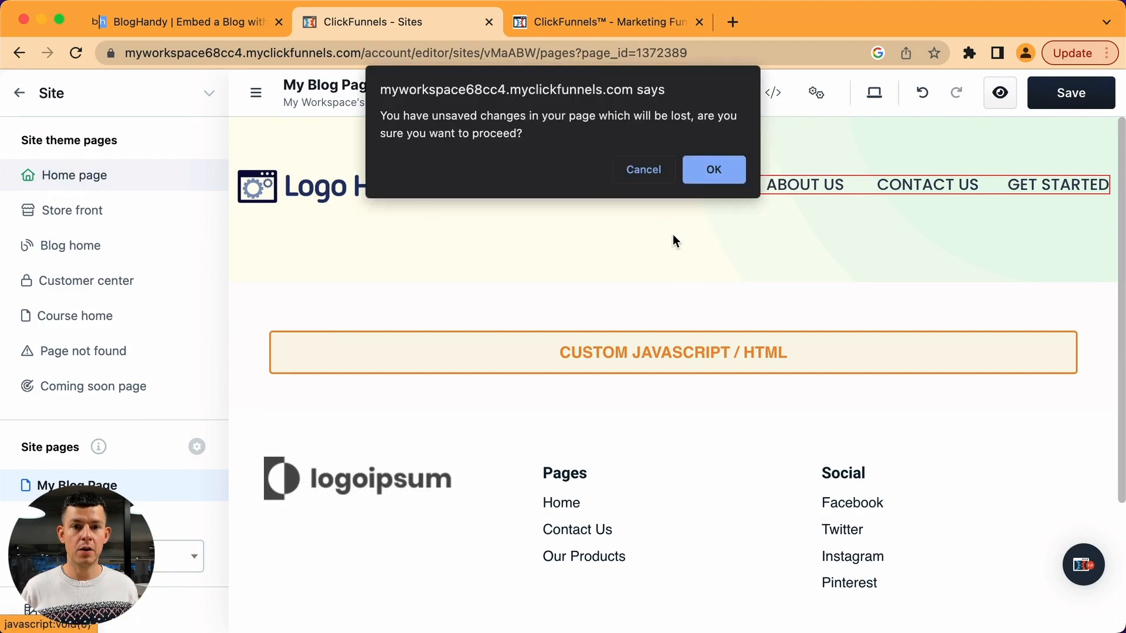
pyautogui.click(648, 170)
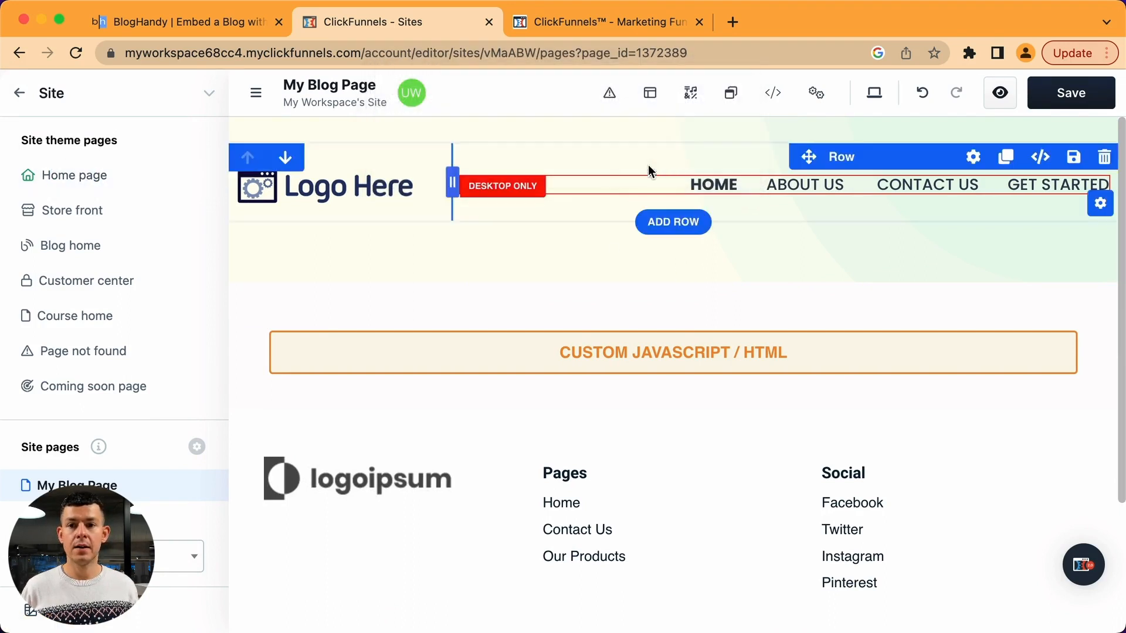
pyautogui.click(1084, 96)
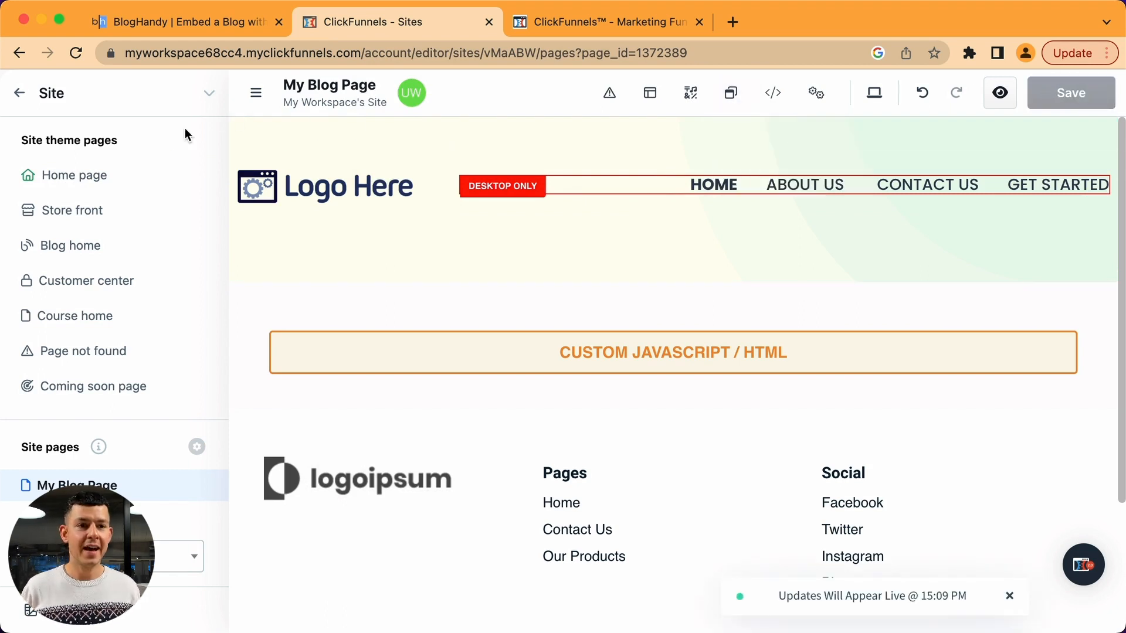
# Step: Open the theme's Home page and rename the ABOUT US navigation item to MY BLOG
pyautogui.click(86, 171)
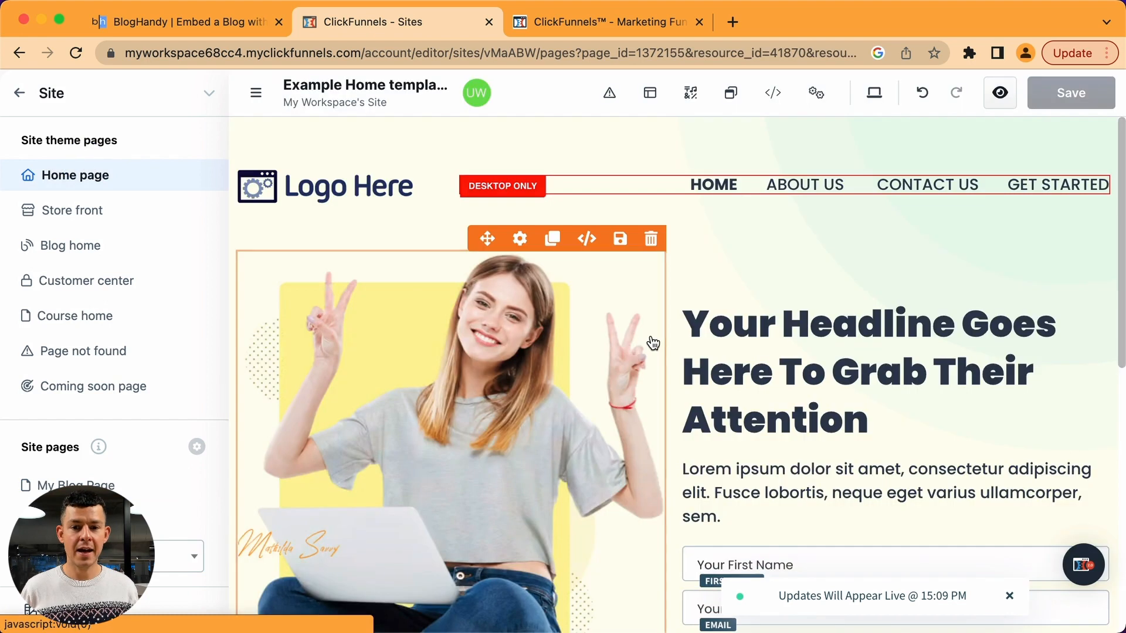
pyautogui.doubleClick(833, 184)
pyautogui.tripleClick(799, 183)
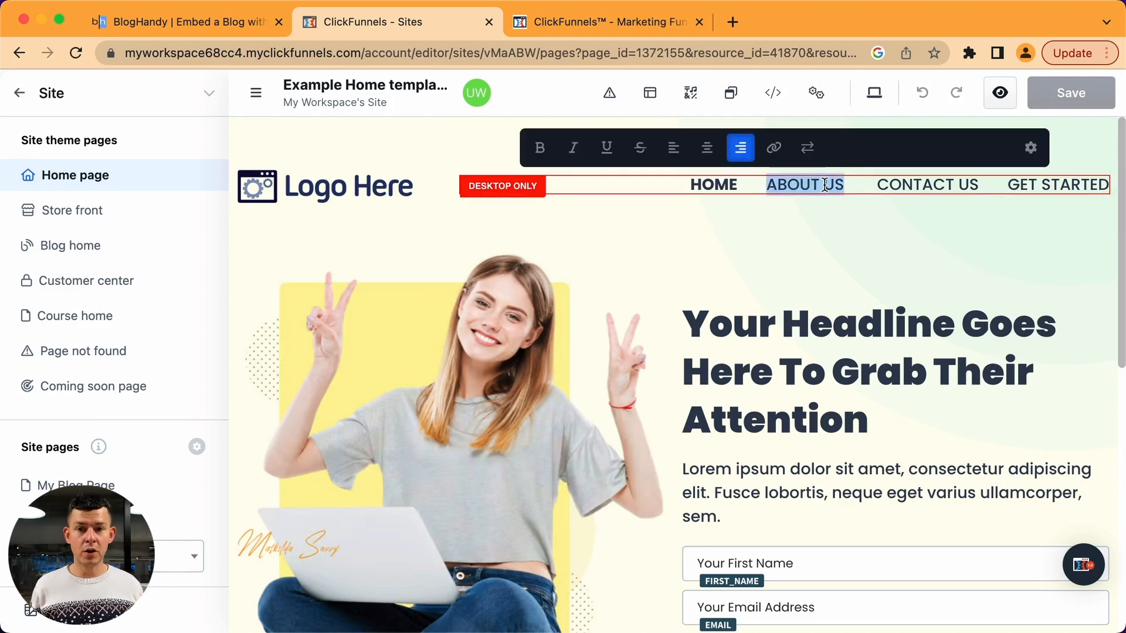
pyautogui.write('MY BLOG')
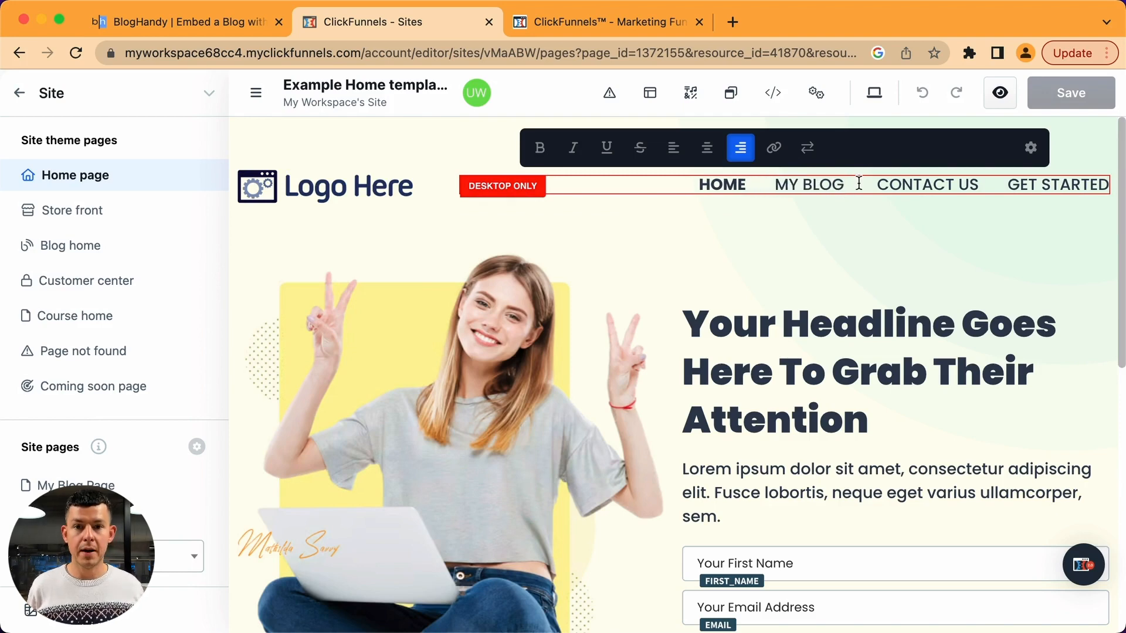
# Step: Link the MY BLOG navigation text to /copy-of-example-home-template-page
pyautogui.moveTo(845, 184); pyautogui.dragTo(770, 184)
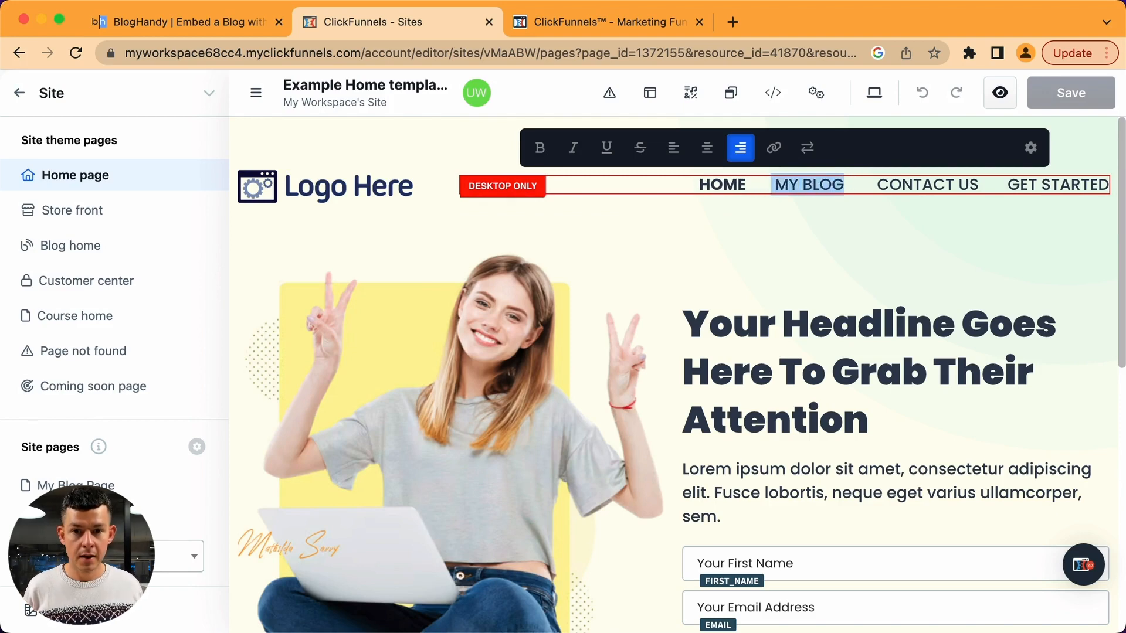
pyautogui.click(774, 147)
pyautogui.press('BackSpace')
pyautogui.press('super+v')
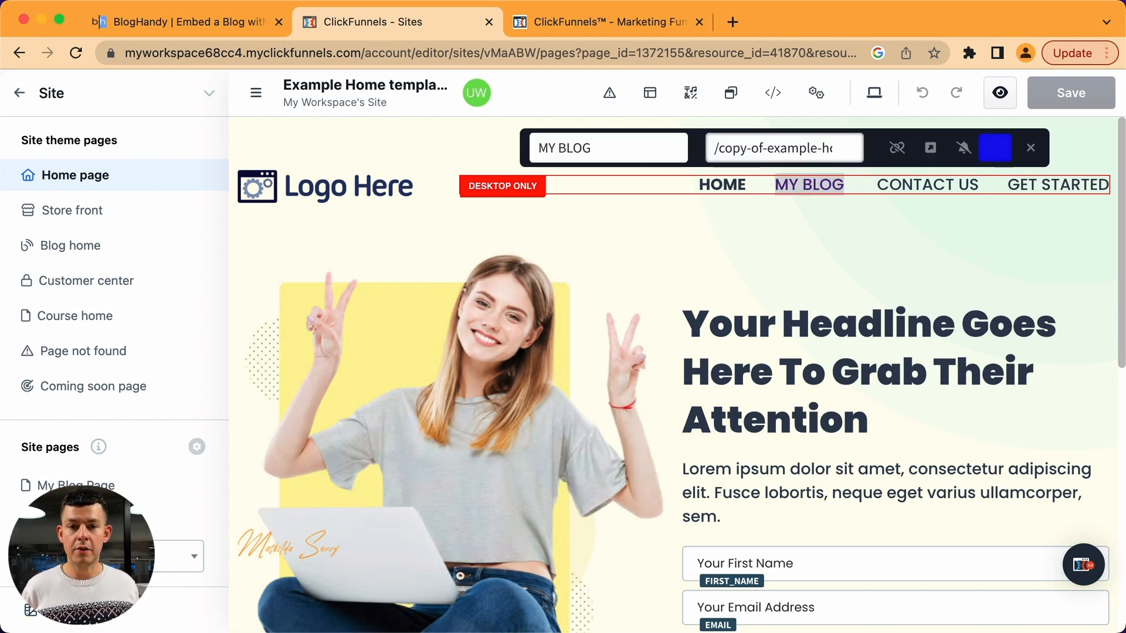
pyautogui.click(800, 249)
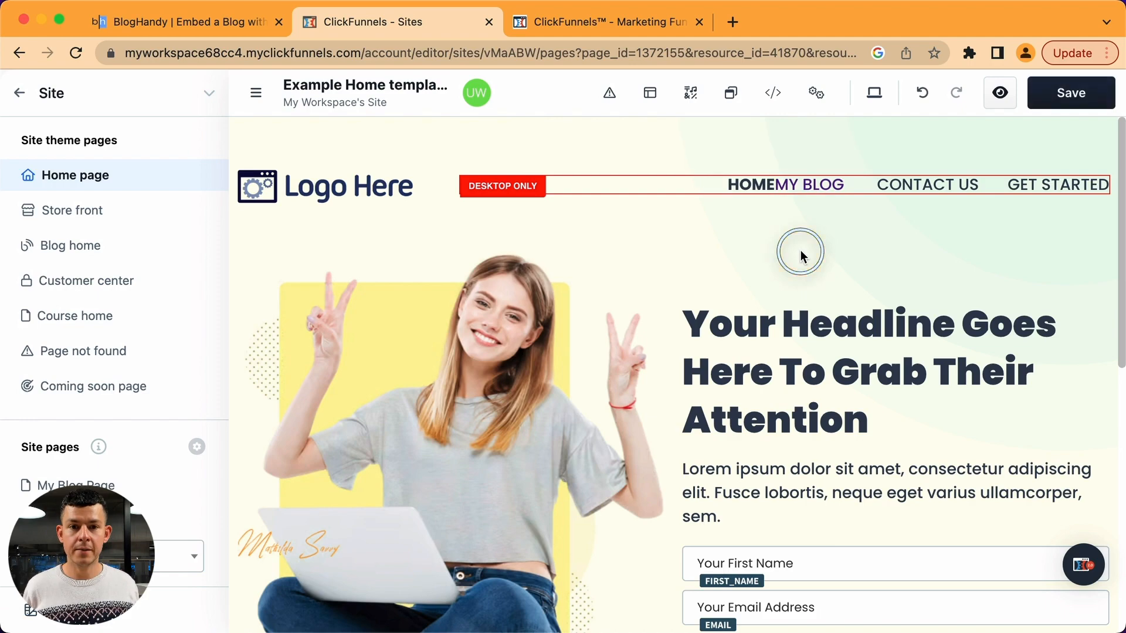
# Step: Restore the spacing between HOME and MY BLOG in the navigation and save the Home page
pyautogui.click(766, 193)
pyautogui.click(669, 192)
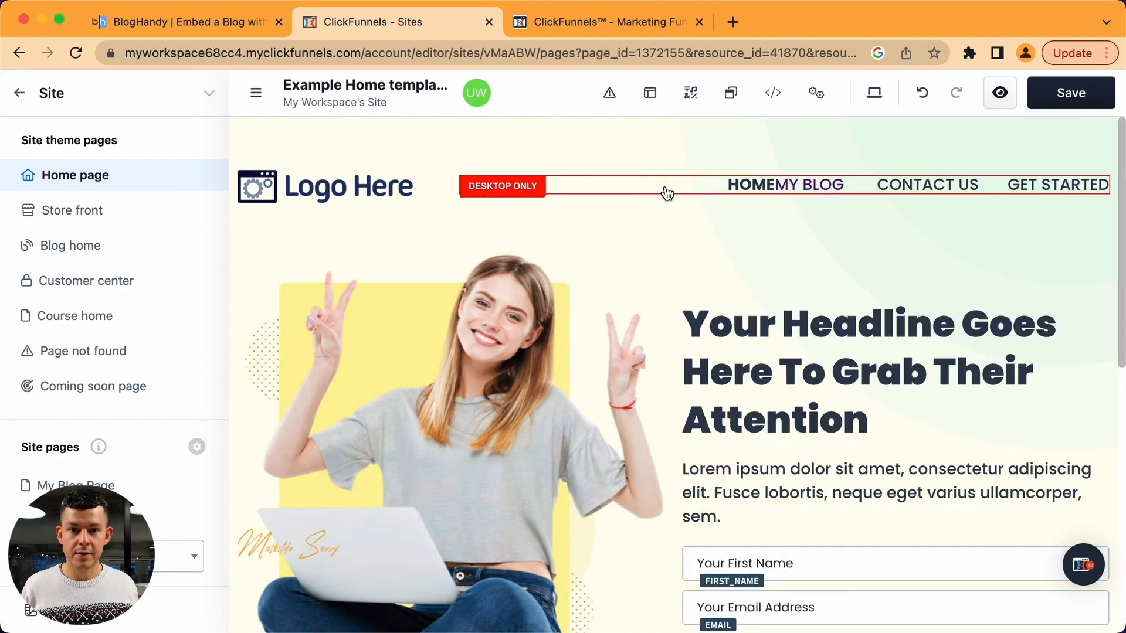
pyautogui.click(1041, 96)
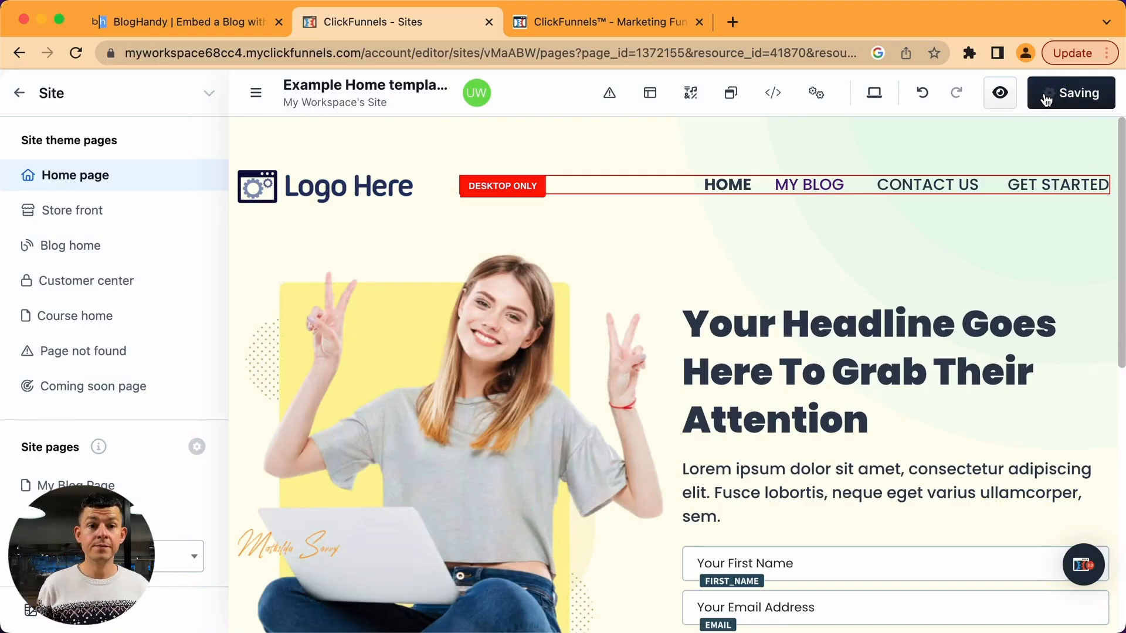
# Step: Preview the Home page, go to its live version and look it over down to the footer
pyautogui.click(1010, 96)
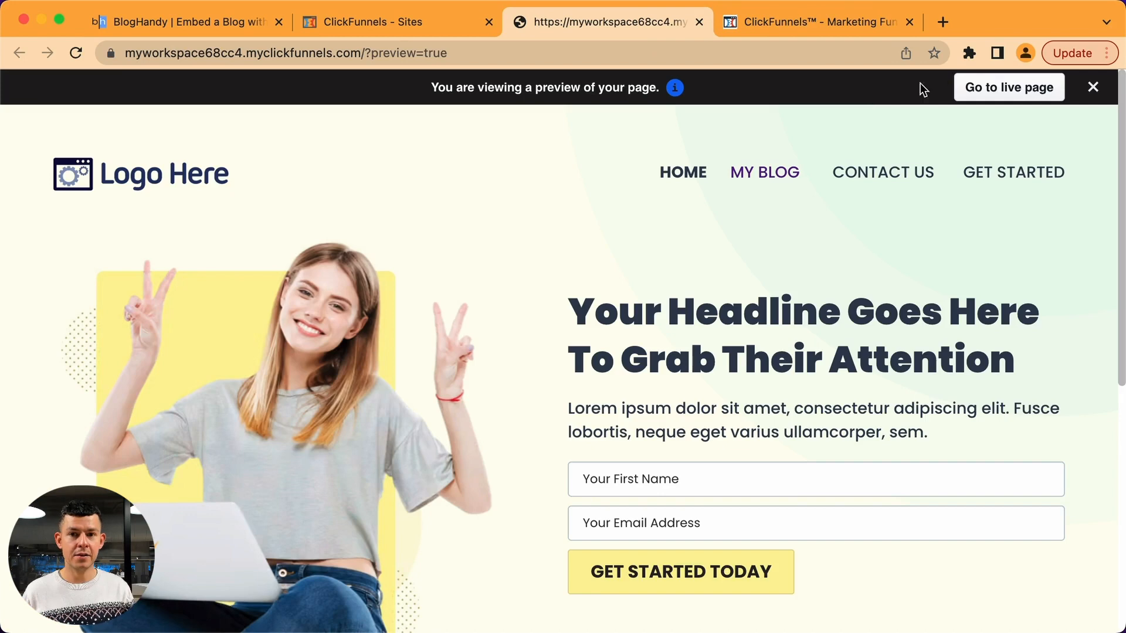
pyautogui.click(1005, 90)
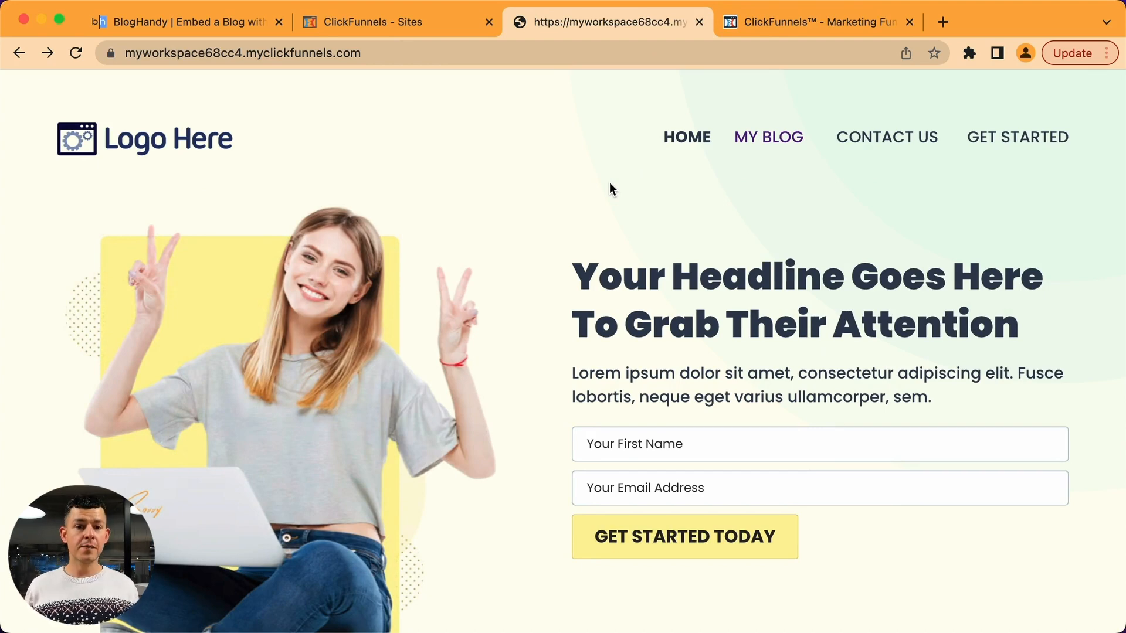
pyautogui.scroll(-3, 610, 189)
pyautogui.scroll(-3, 923, 198)
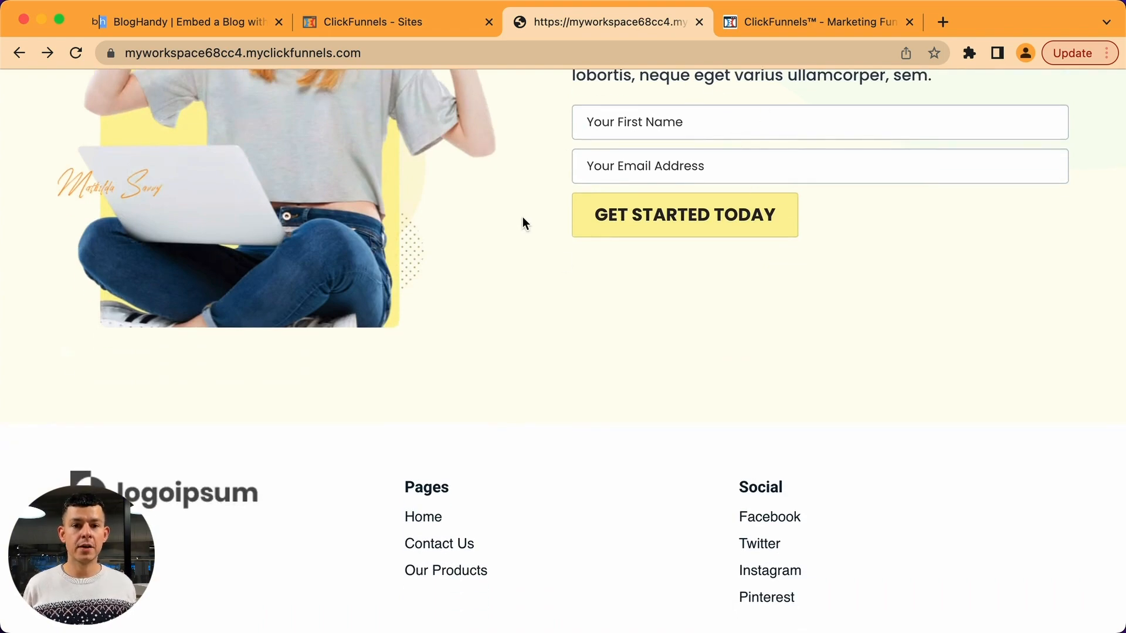
pyautogui.scroll(-2, 523, 221)
pyautogui.scroll(10, 523, 220)
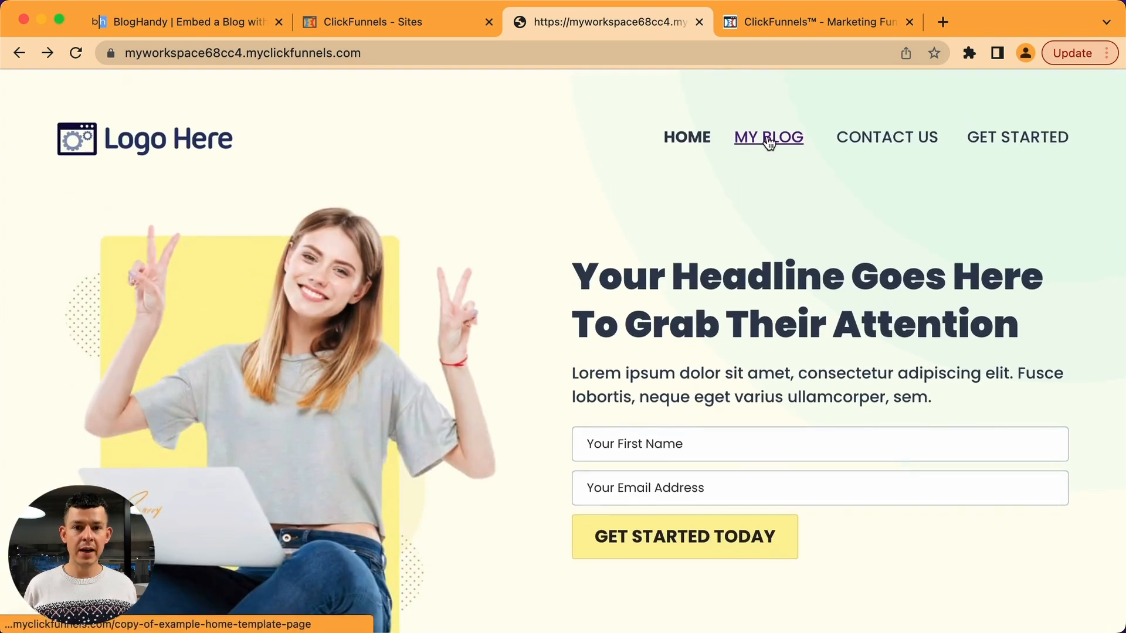
# Step: Follow the MY BLOG link on the live site and review the embedded blog posts
pyautogui.click(768, 140)
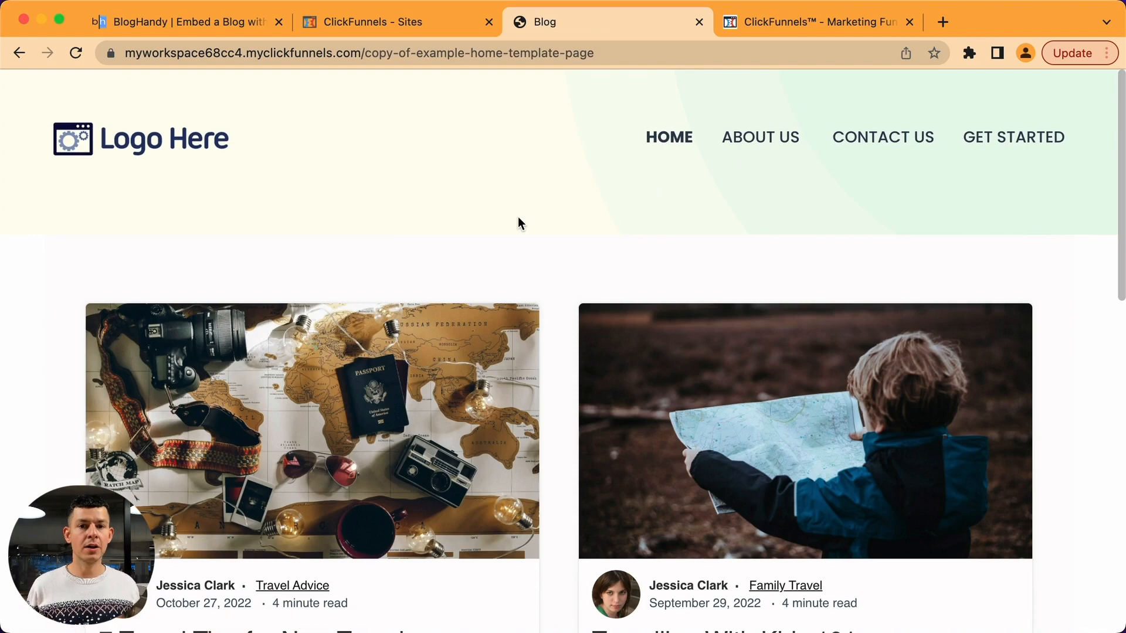
pyautogui.scroll(-1, 519, 223)
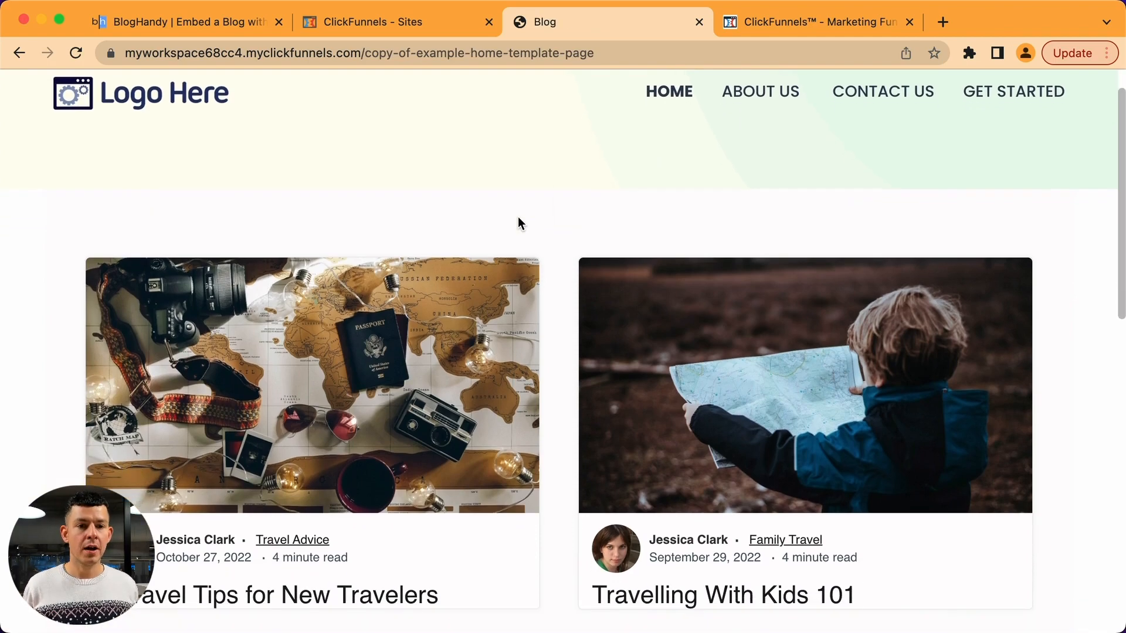
pyautogui.scroll(-8, 917, 339)
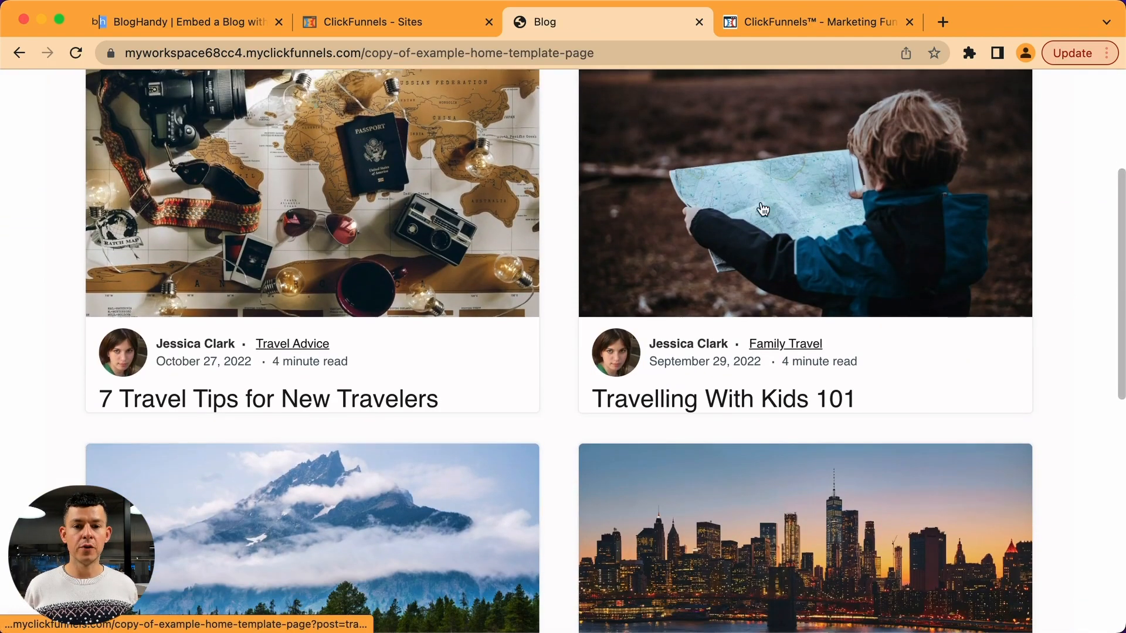
pyautogui.scroll(5, 942, 238)
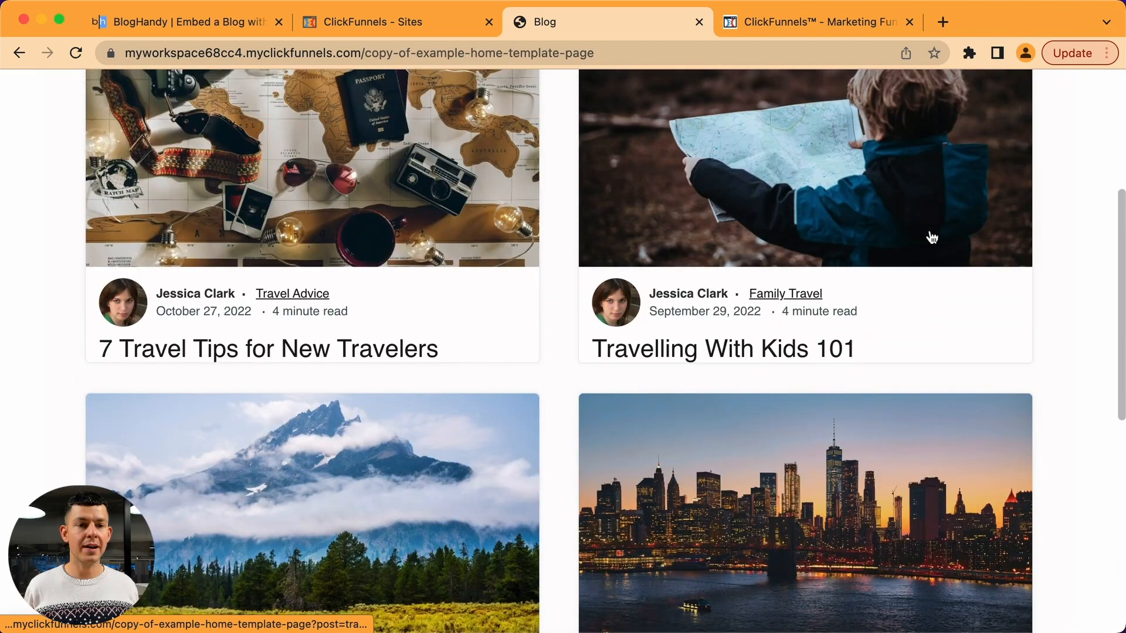
pyautogui.scroll(4, 610, 157)
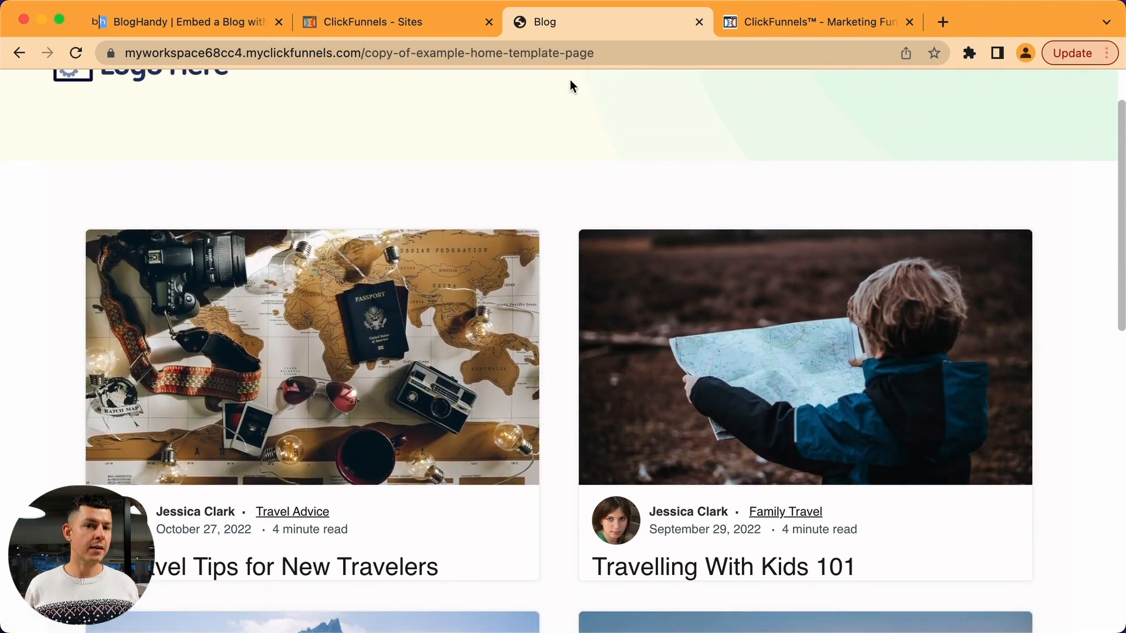
# Step: Copy the live blog page's full address and switch to BlogHandy's general settings
pyautogui.click(565, 53)
pyautogui.press('super+c')
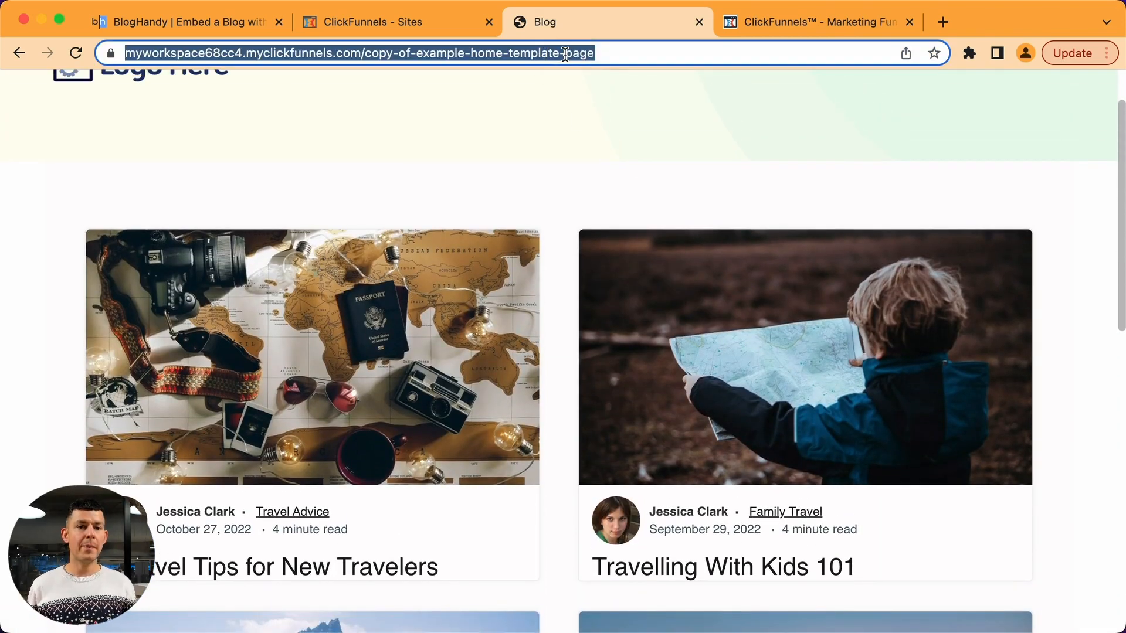
pyautogui.click(151, 21)
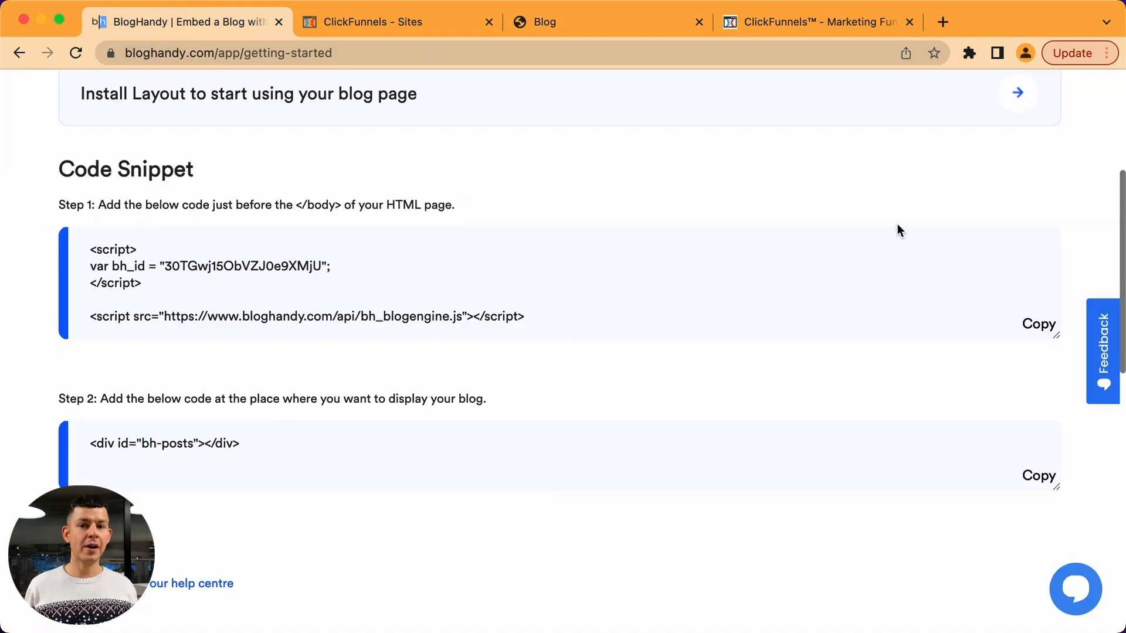
pyautogui.scroll(5, 899, 228)
pyautogui.click(1001, 104)
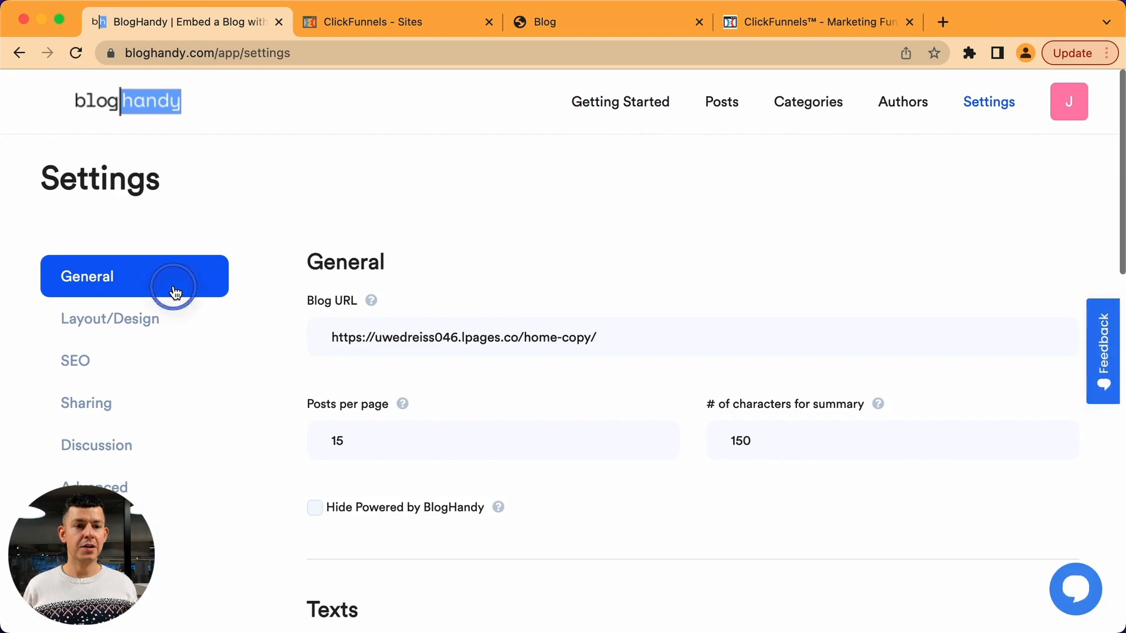
pyautogui.click(414, 345)
pyautogui.press('super+a')
pyautogui.press('super+v')
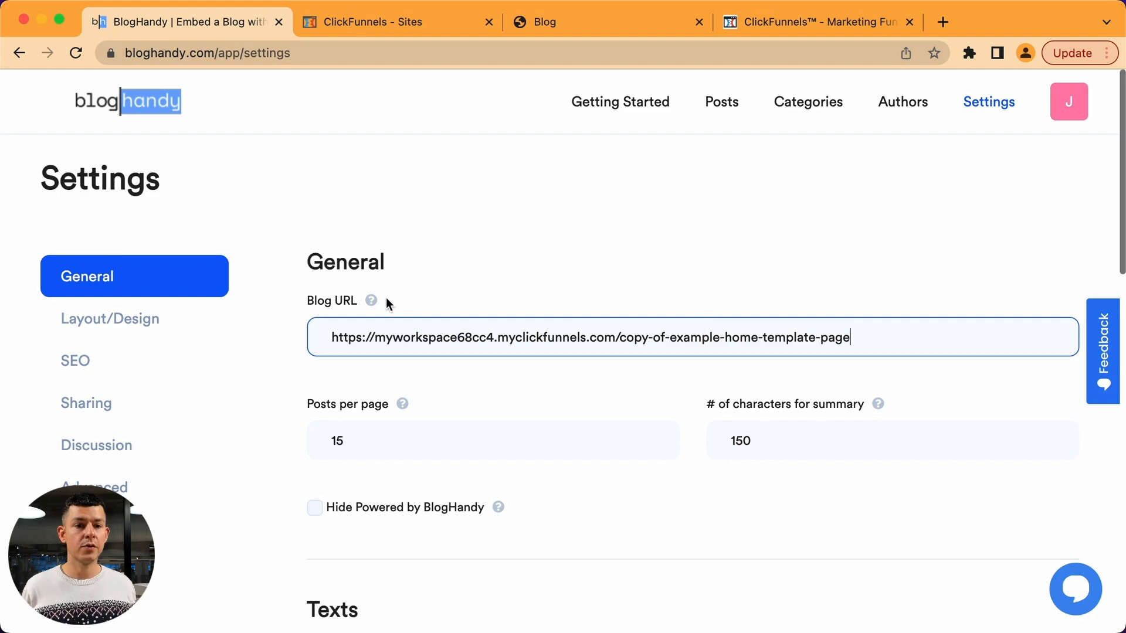
pyautogui.scroll(-15, 414, 309)
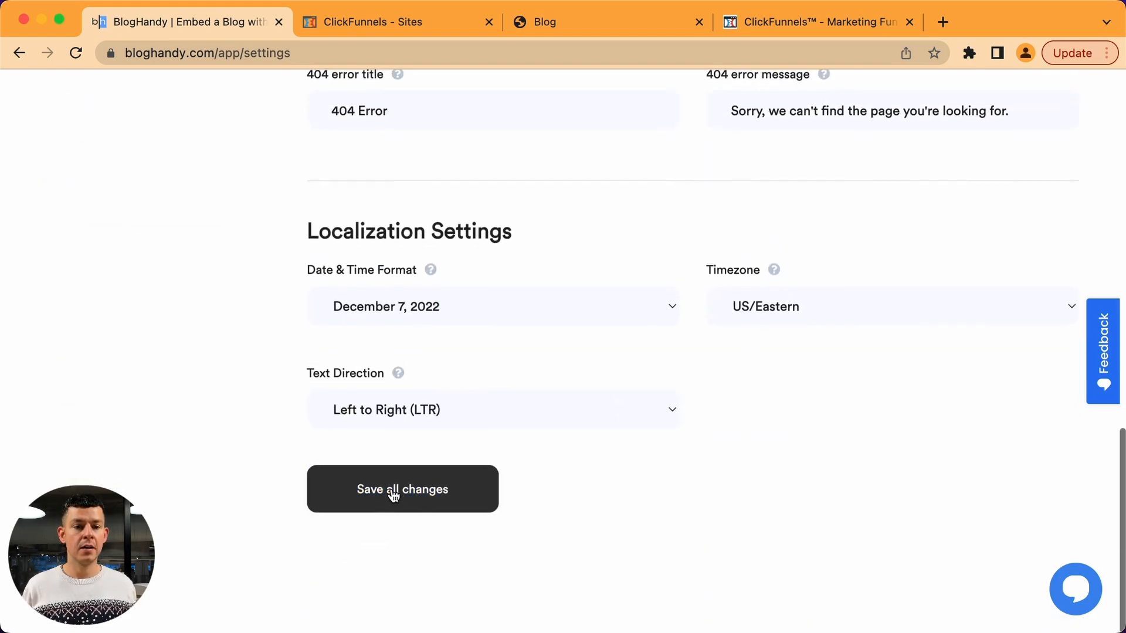
pyautogui.click(395, 498)
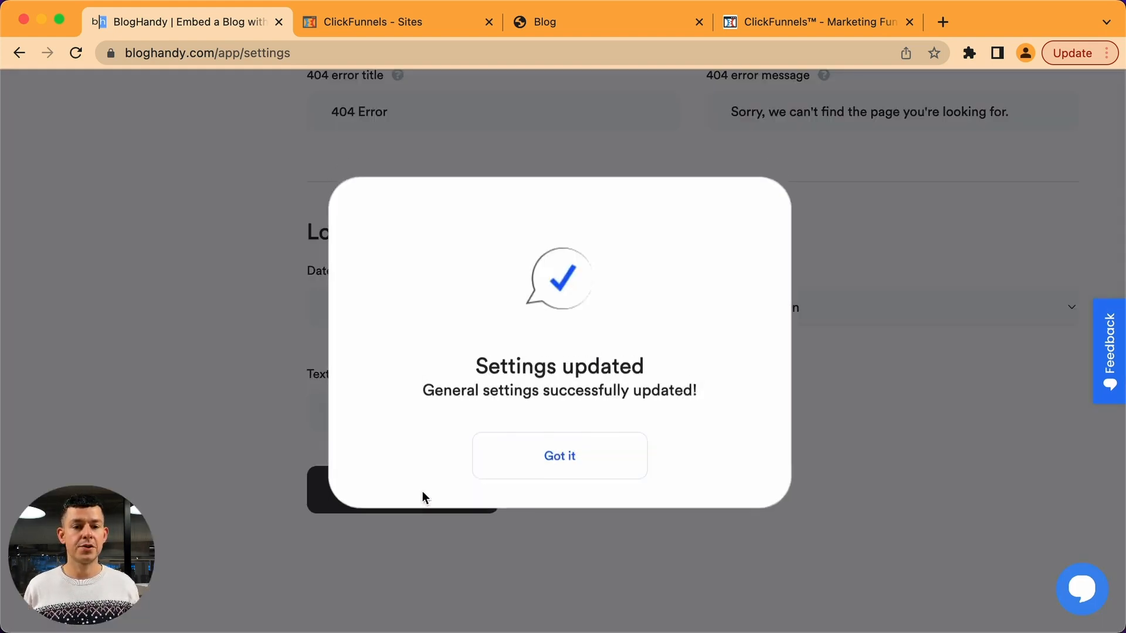
pyautogui.click(541, 465)
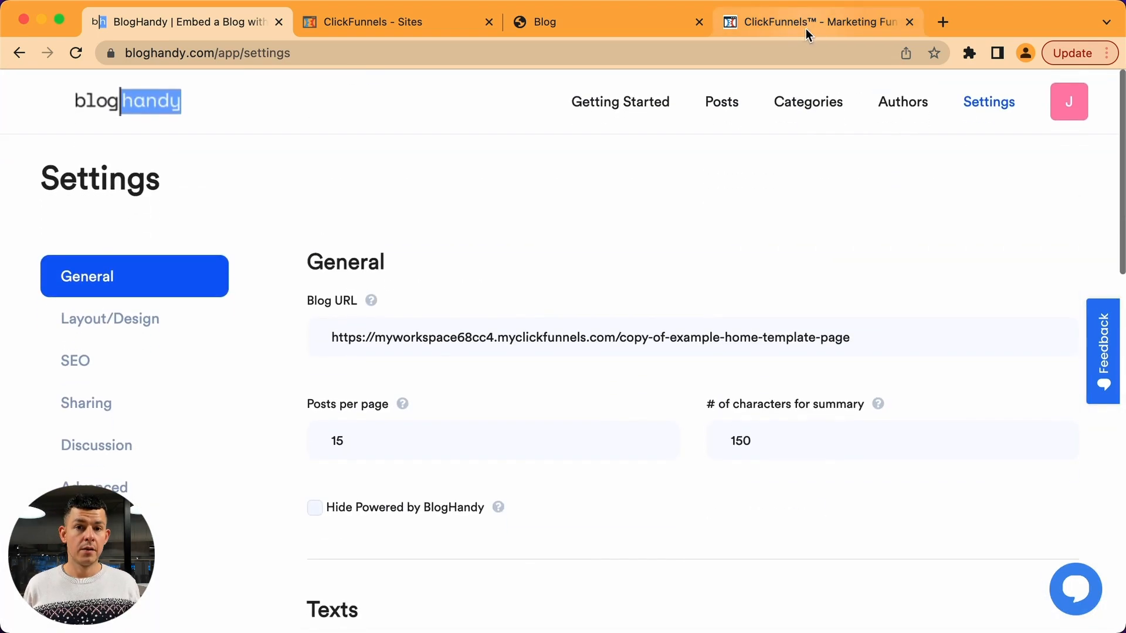
# Step: On the live blog page, open the post "7 Travel Tips for New Travelers", look through it and return to the post overview
pyautogui.click(621, 11)
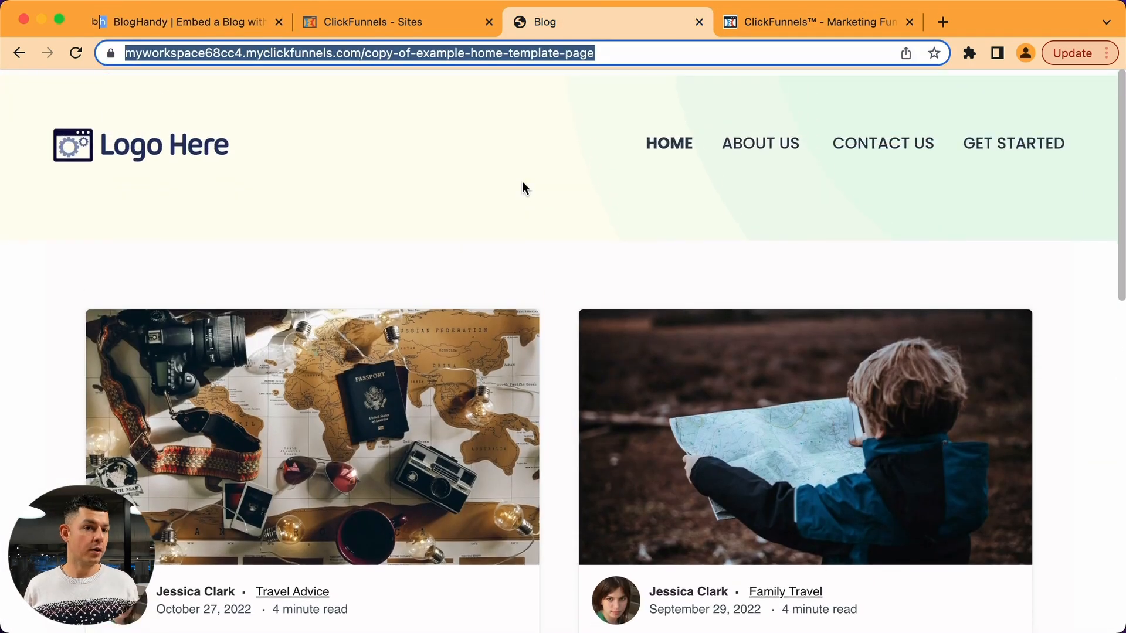
pyautogui.scroll(-1, 445, 252)
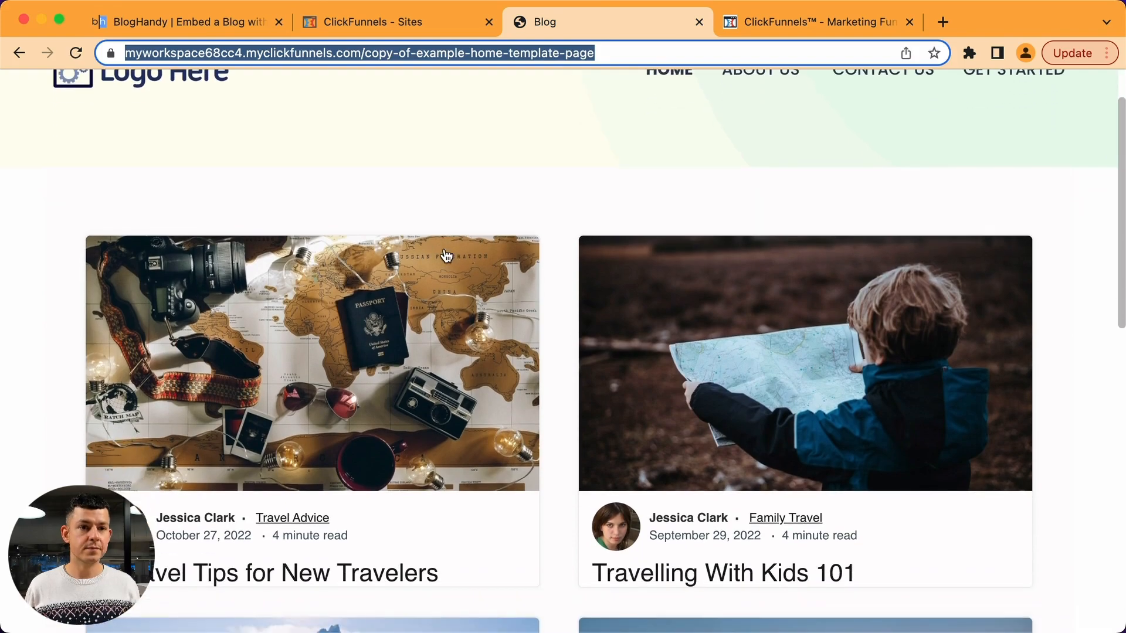
pyautogui.scroll(-3, 244, 164)
pyautogui.click(243, 158)
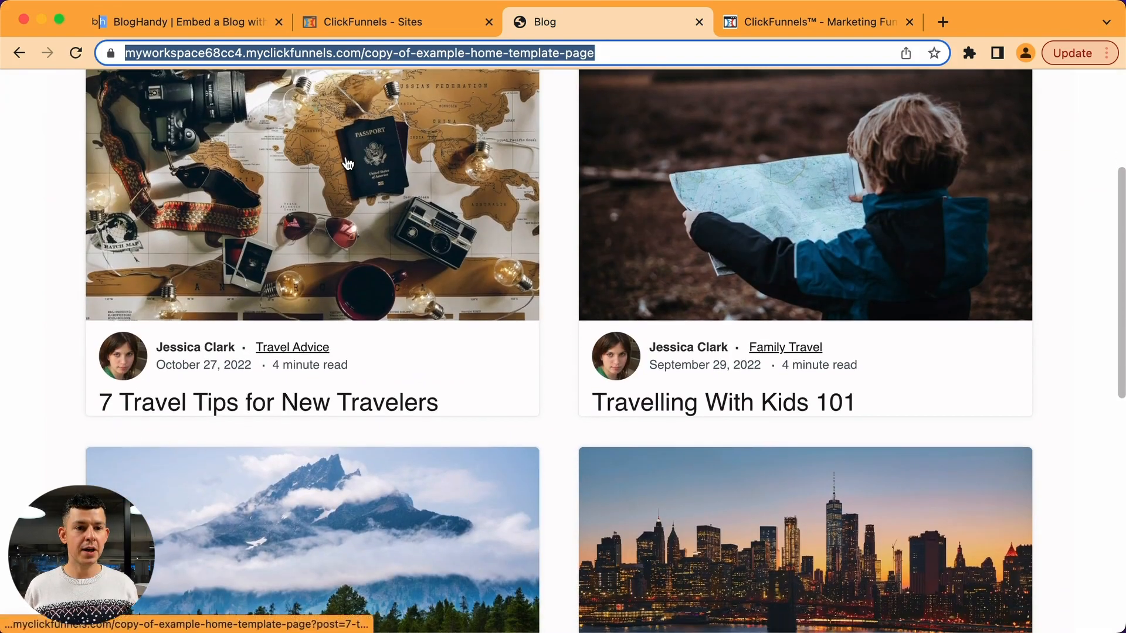
pyautogui.scroll(-20, 346, 156)
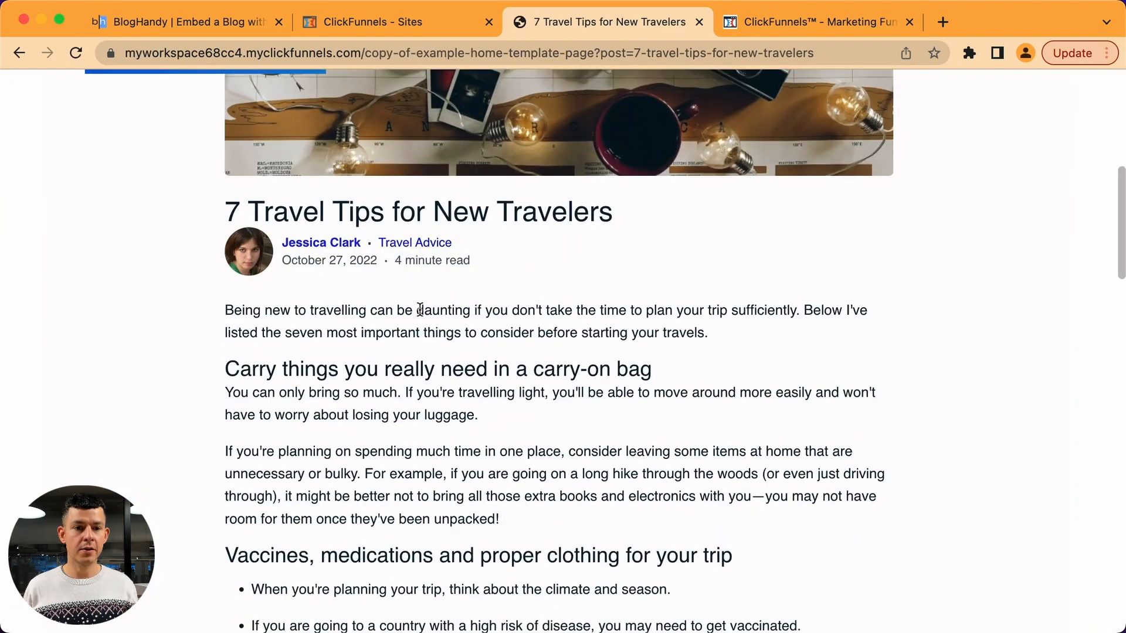
pyautogui.click(251, 316)
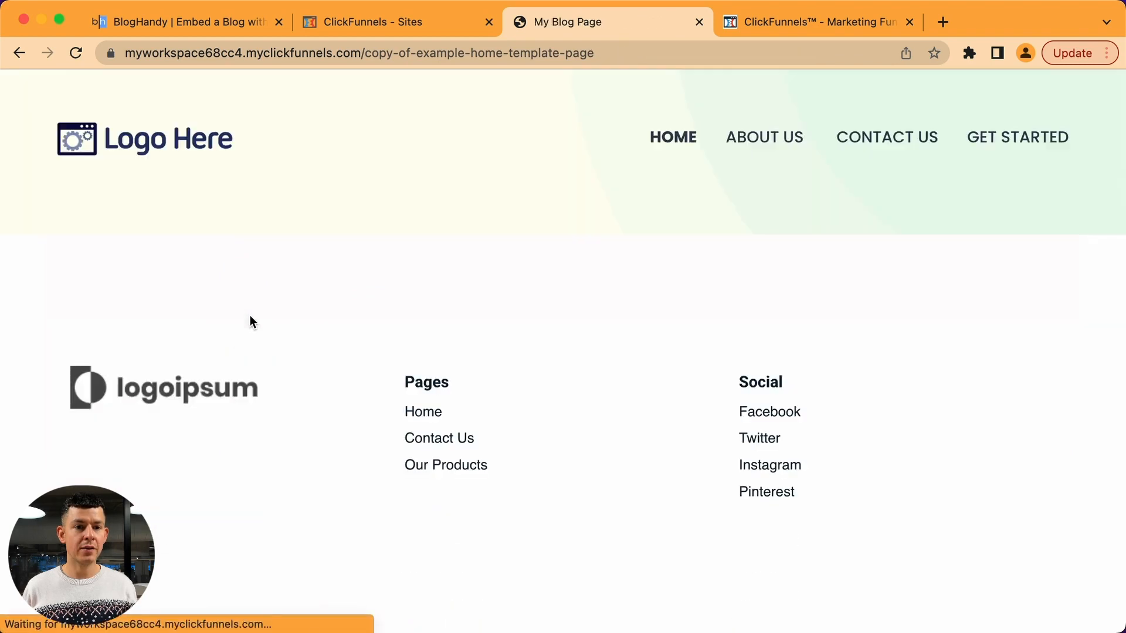
pyautogui.scroll(-3, 545, 296)
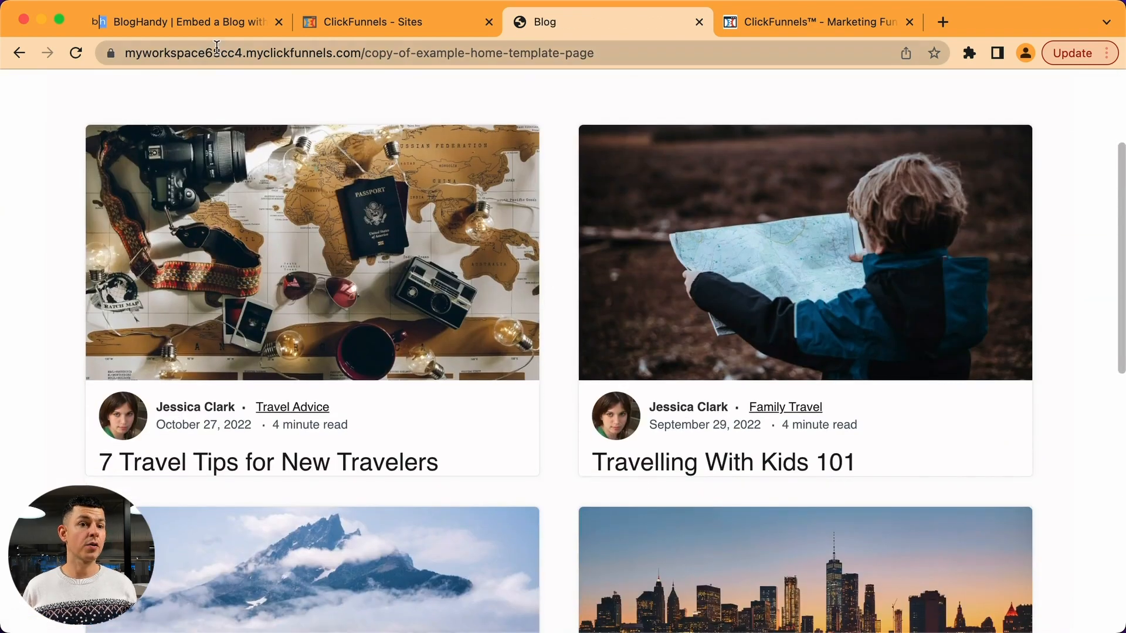
# Step: Review the main page and single post layouts in BlogHandy's Layout/Design settings, then return to the live blog page
pyautogui.click(211, 24)
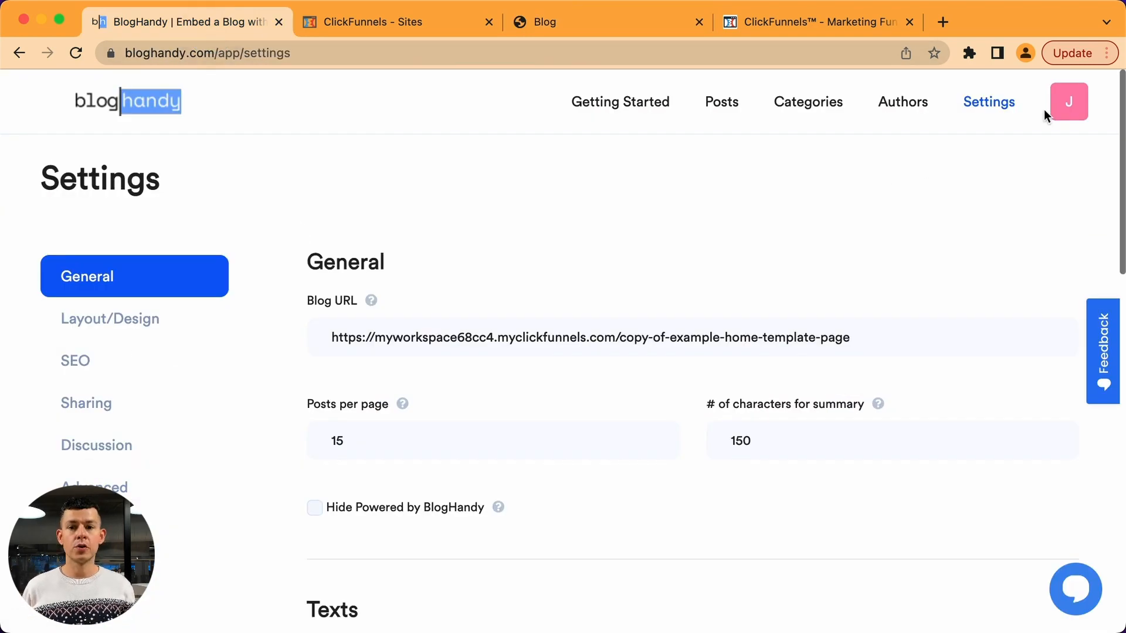
pyautogui.click(165, 317)
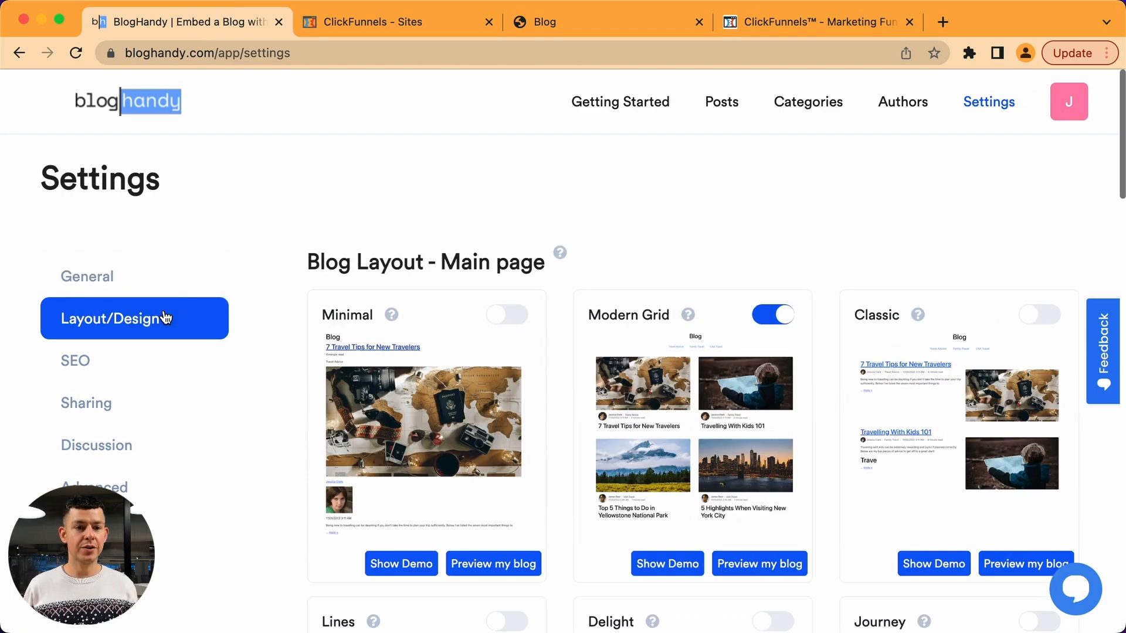
pyautogui.scroll(-14, 694, 351)
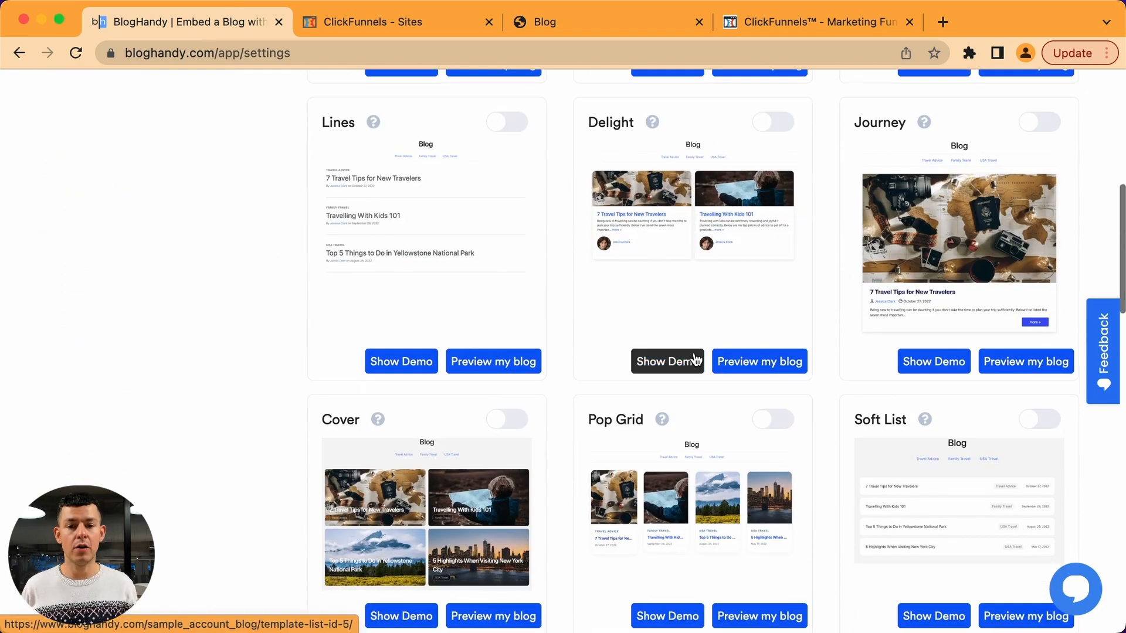
pyautogui.scroll(1, 692, 355)
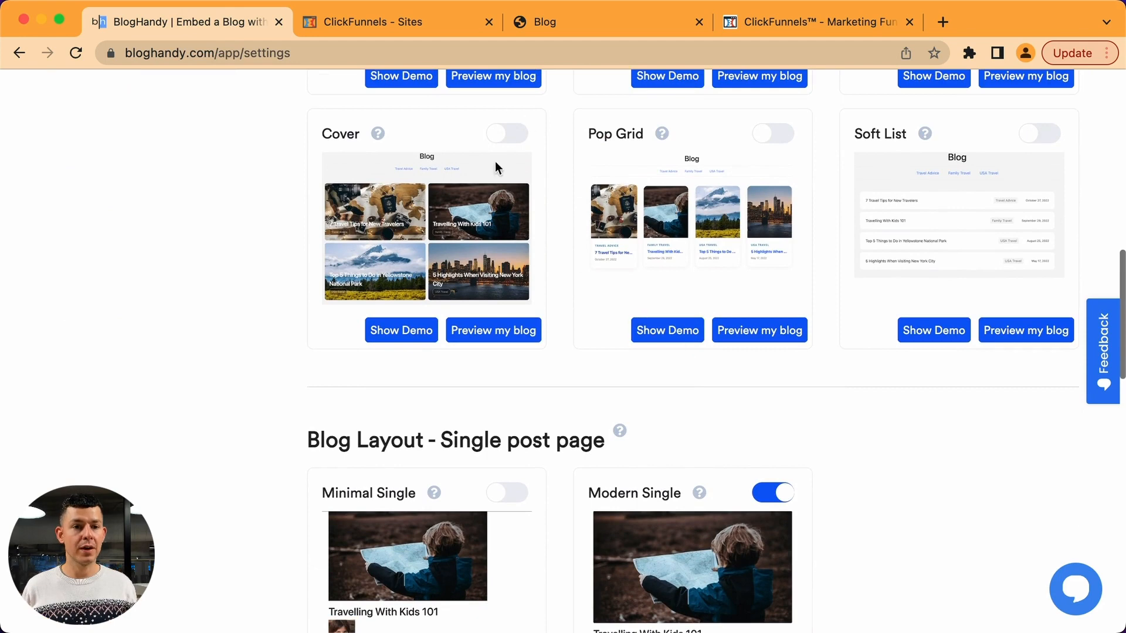
pyautogui.scroll(5, 382, 179)
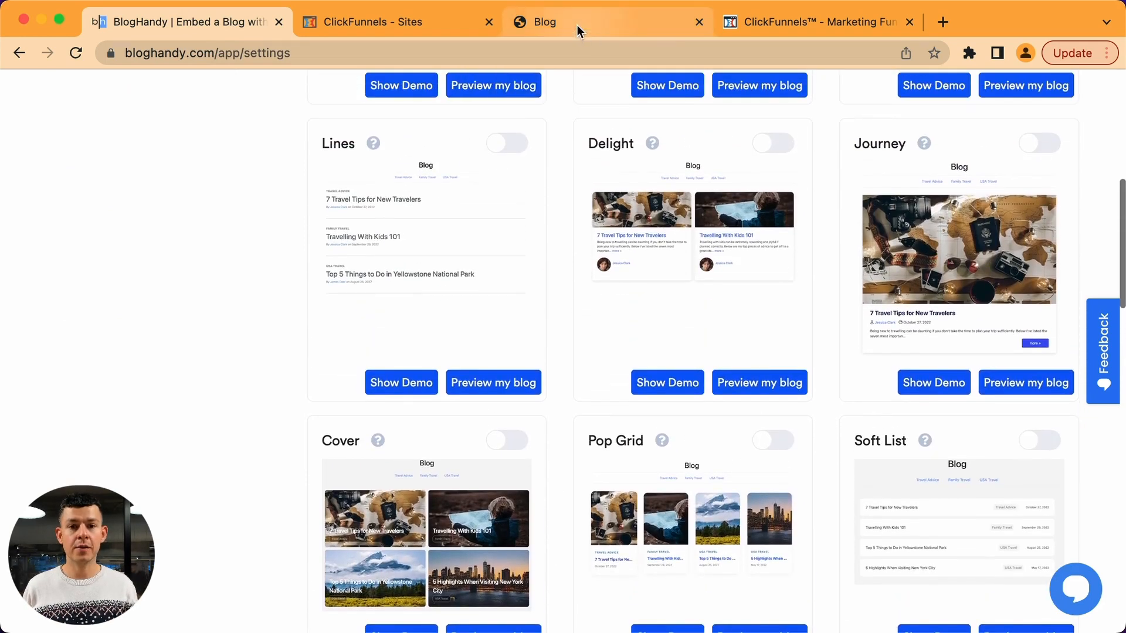
pyautogui.click(575, 25)
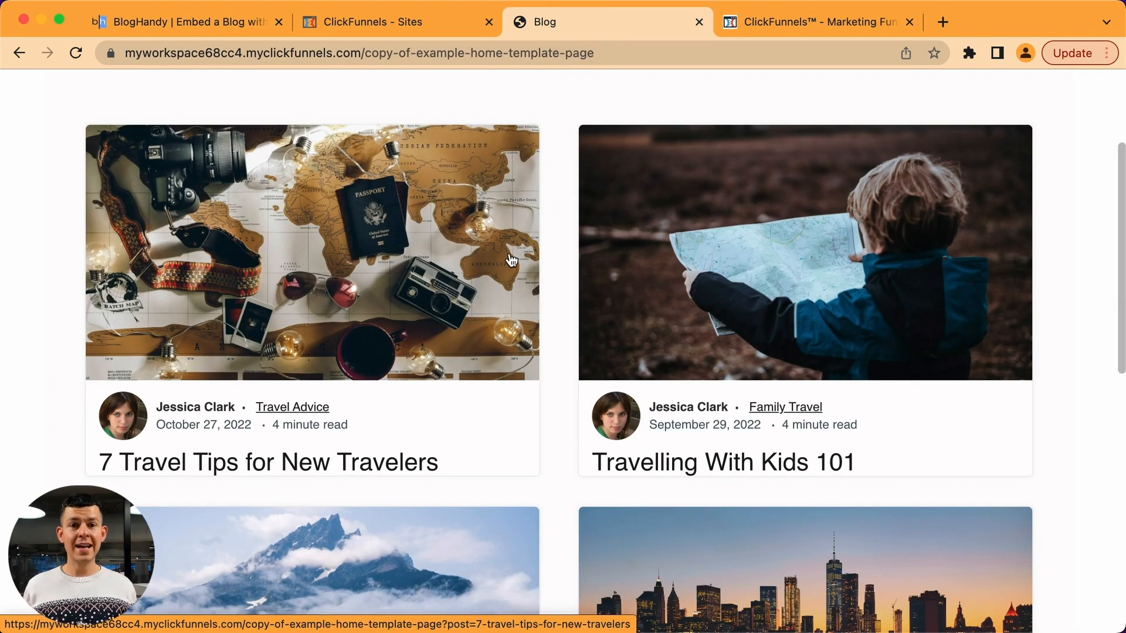